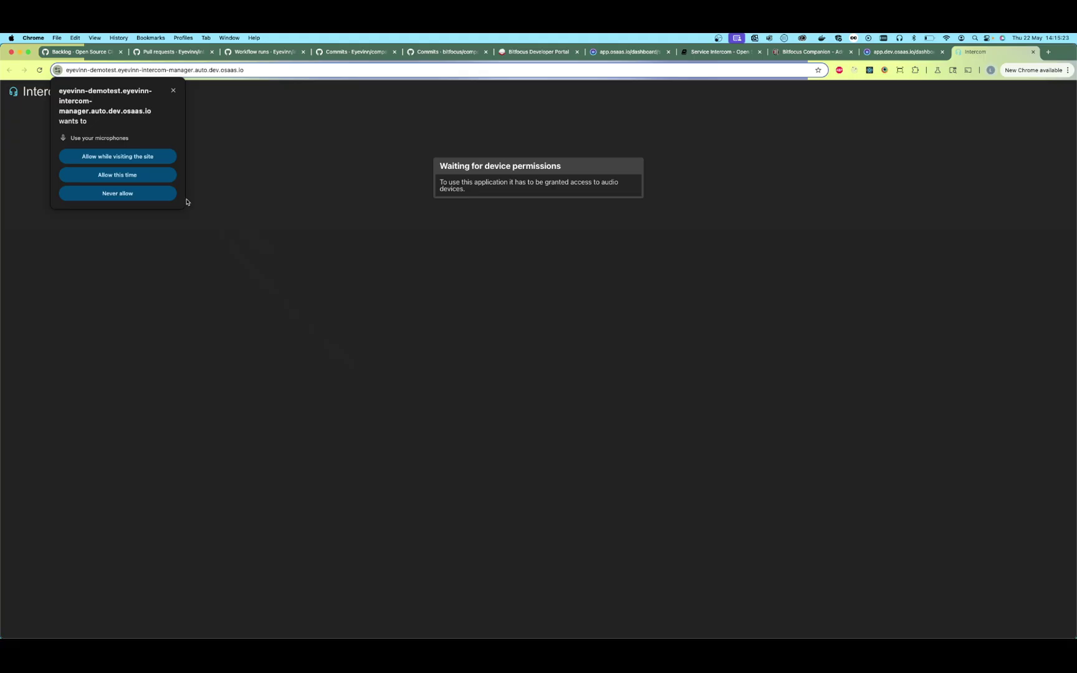
# Step: Allow microphone access for the site, then select the Username field
pyautogui.click(132, 156)
pyautogui.click(491, 205)
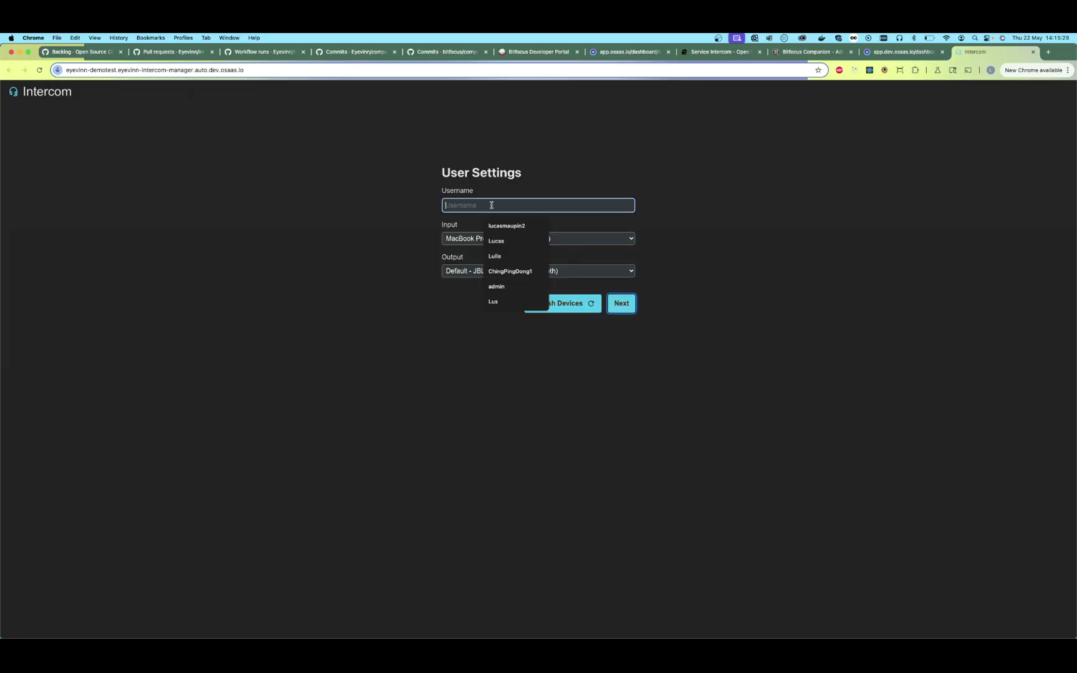
# Step: Enter a username, refresh devices keeping the MacBook microphone and JBL headset, and continue to Productions
pyautogui.write('Lucas')
pyautogui.click(389, 213)
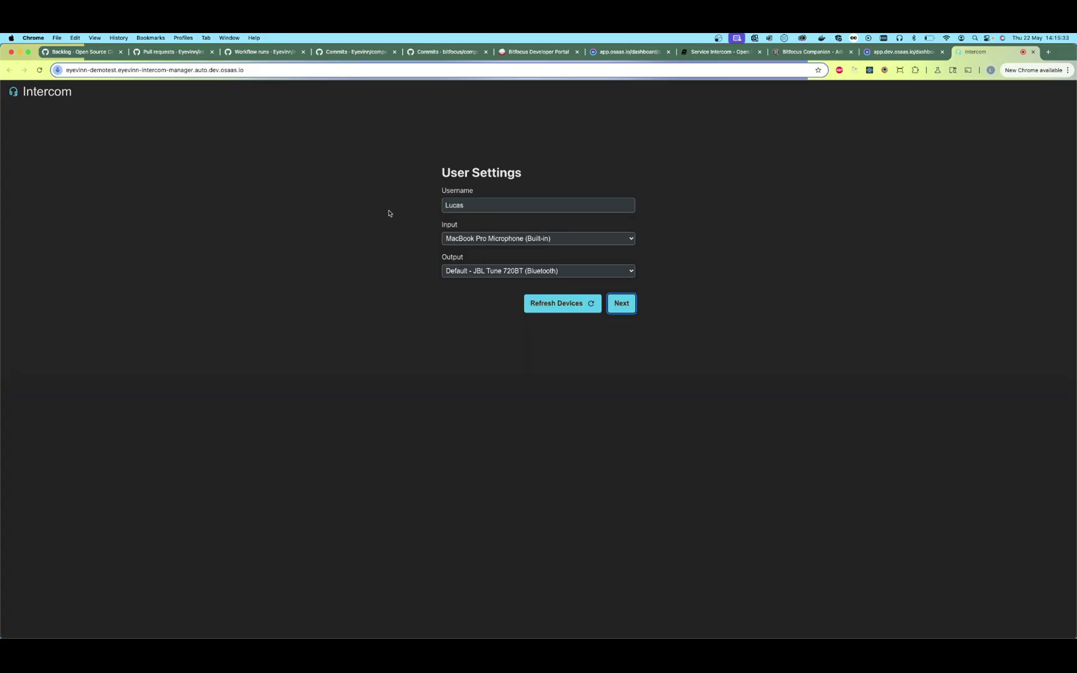
pyautogui.click(572, 308)
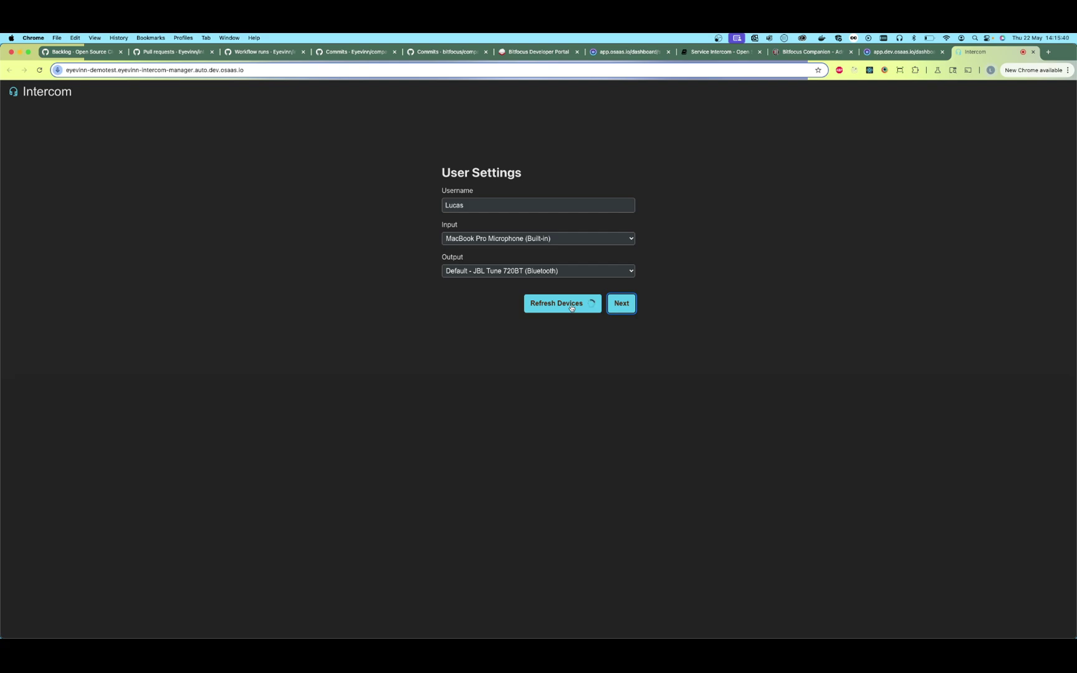
pyautogui.click(616, 305)
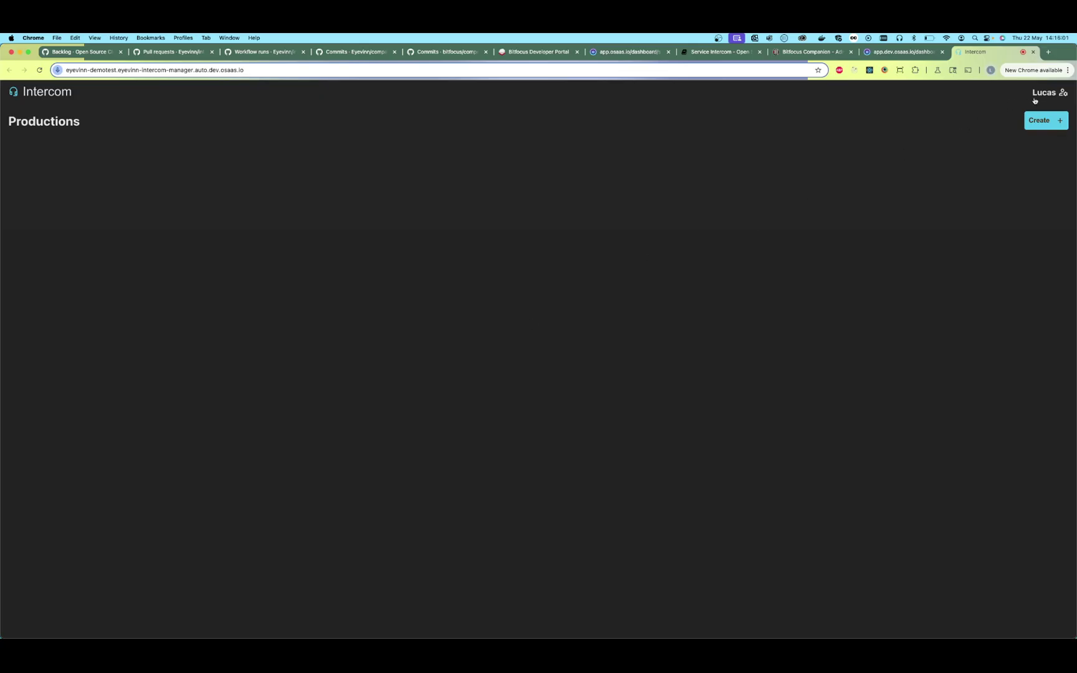
pyautogui.click(1042, 93)
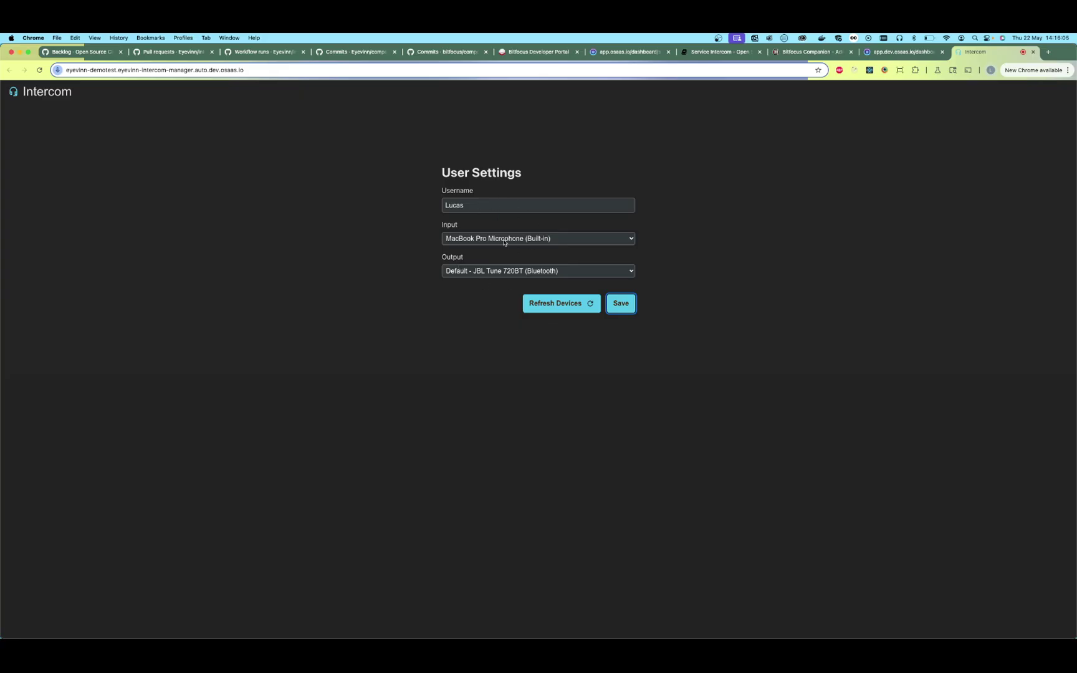
pyautogui.click(621, 304)
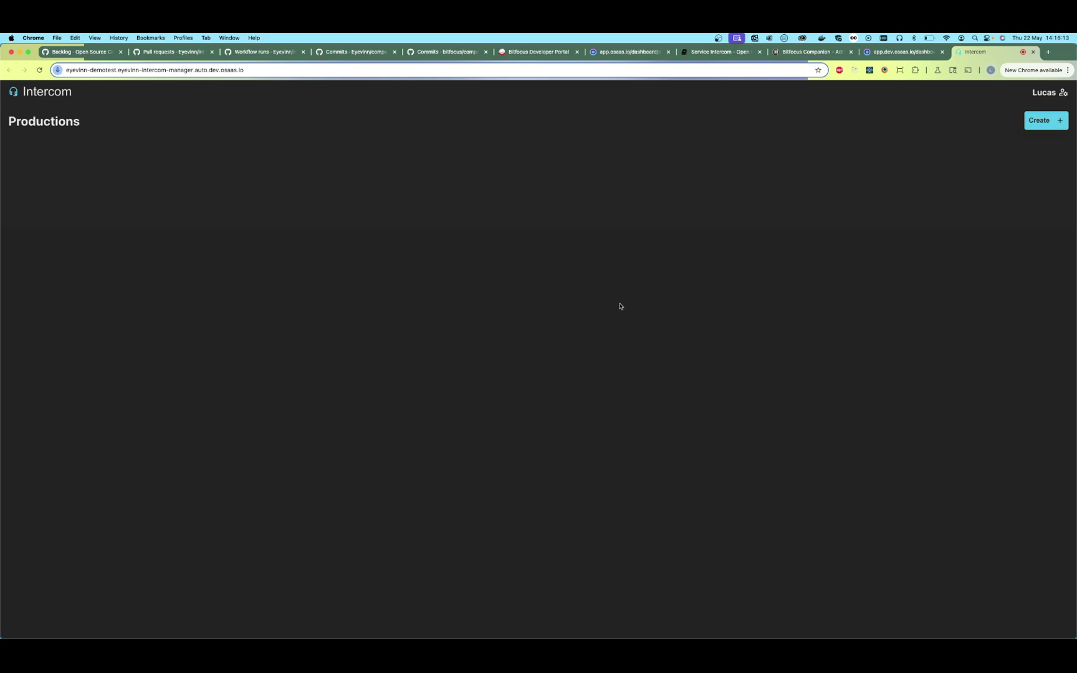
pyautogui.click(1041, 122)
# Step: Create production 'Bird Watching' with lines 'Camera1' and 'The Porch'
pyautogui.click(519, 208)
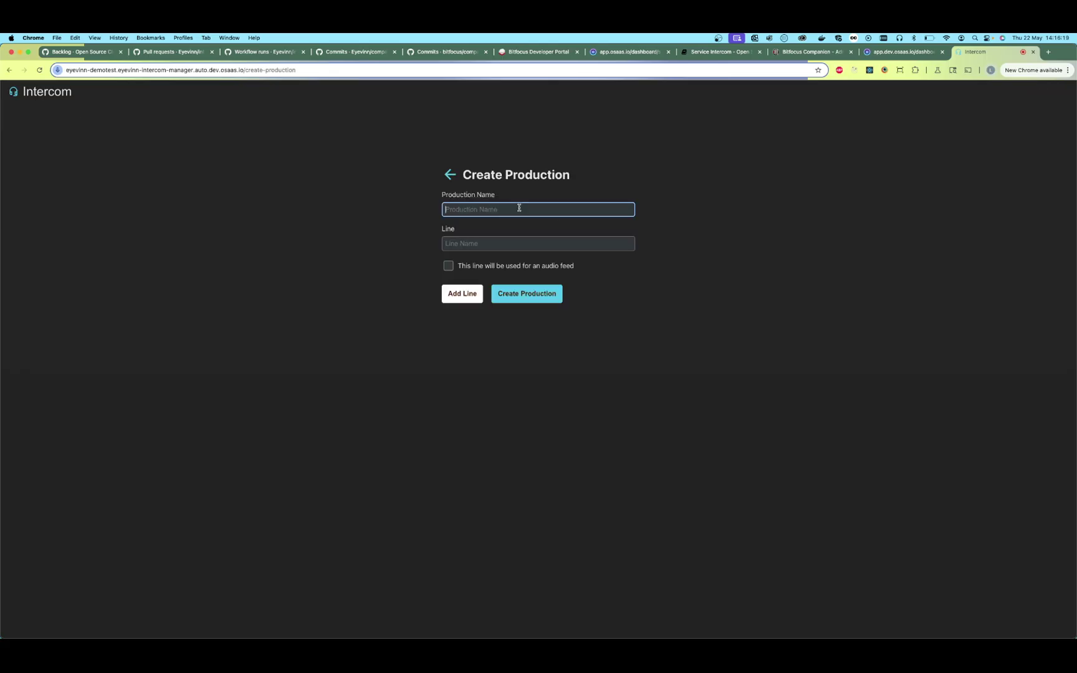
pyautogui.write('Bird Watching')
pyautogui.click(515, 240)
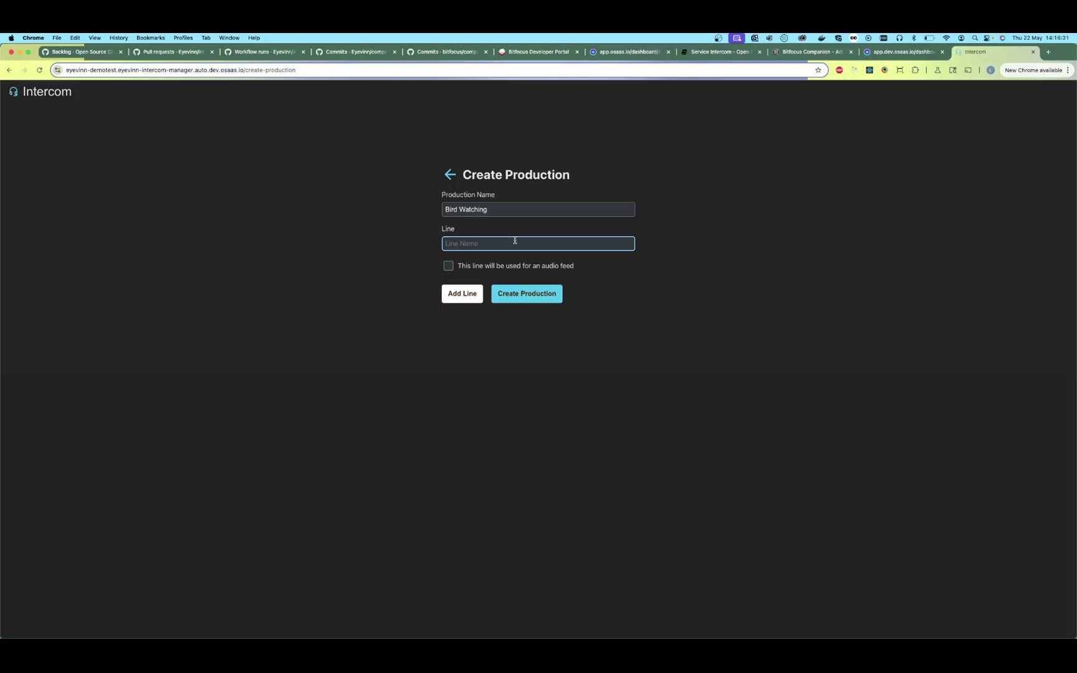
pyautogui.write('Camera1')
pyautogui.click(462, 294)
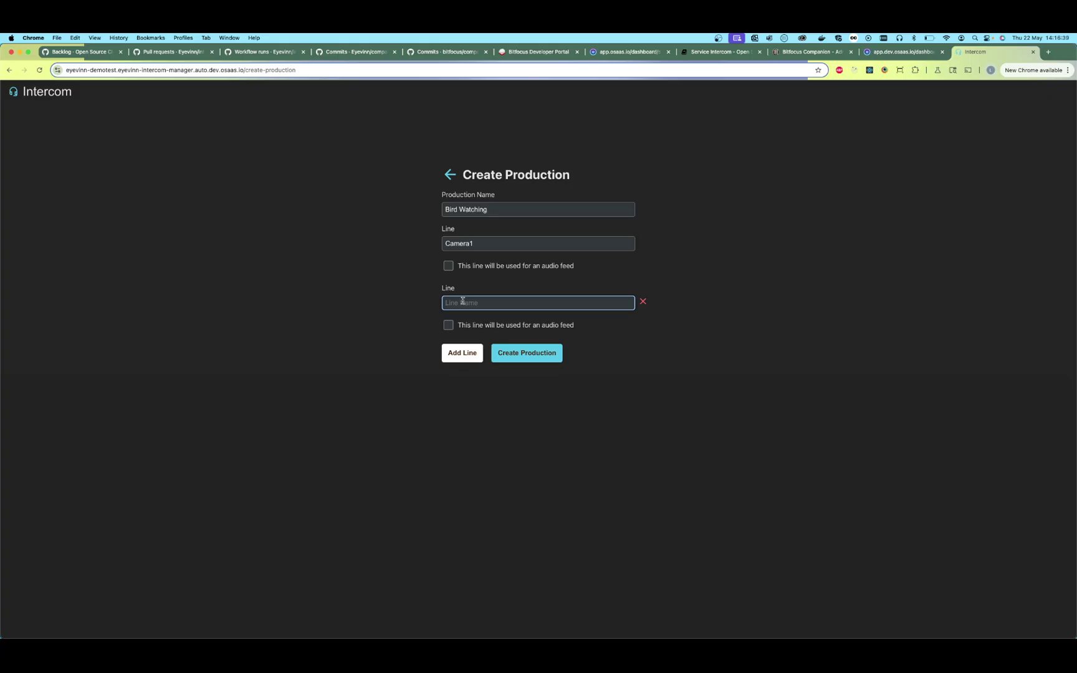
pyautogui.write('The Porch')
pyautogui.click(517, 354)
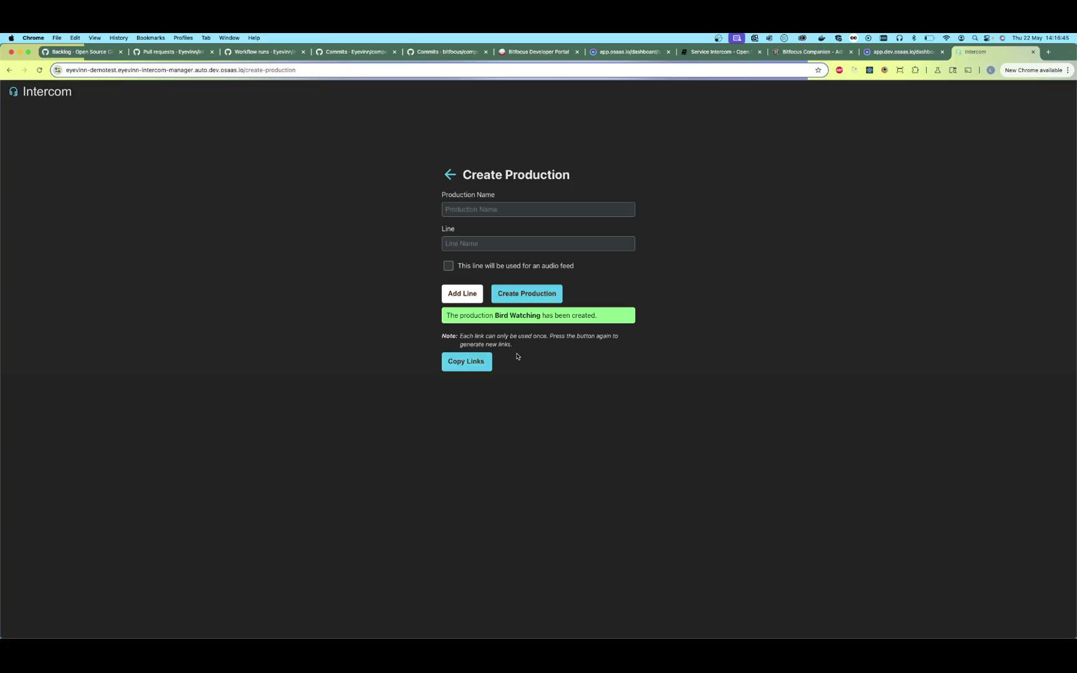
# Step: Create production 'Nascar' with lines 'The Pit' and 'Outside', then return to the productions list
pyautogui.click(486, 212)
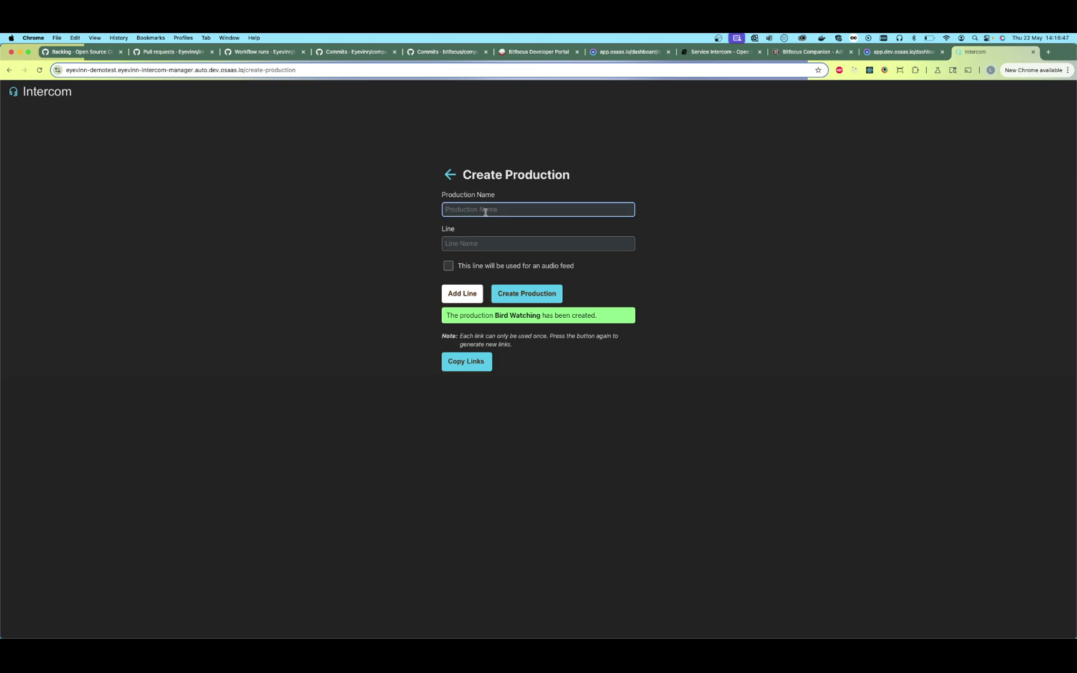
pyautogui.write('Nascar')
pyautogui.click(493, 237)
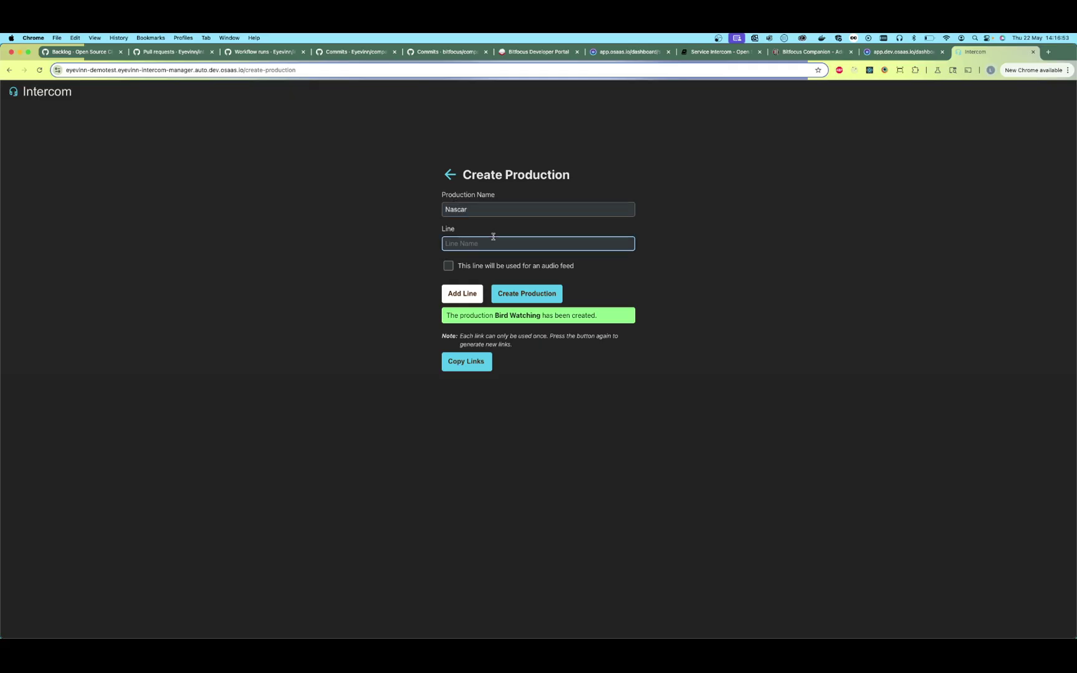
pyautogui.write('The Pit')
pyautogui.click(462, 294)
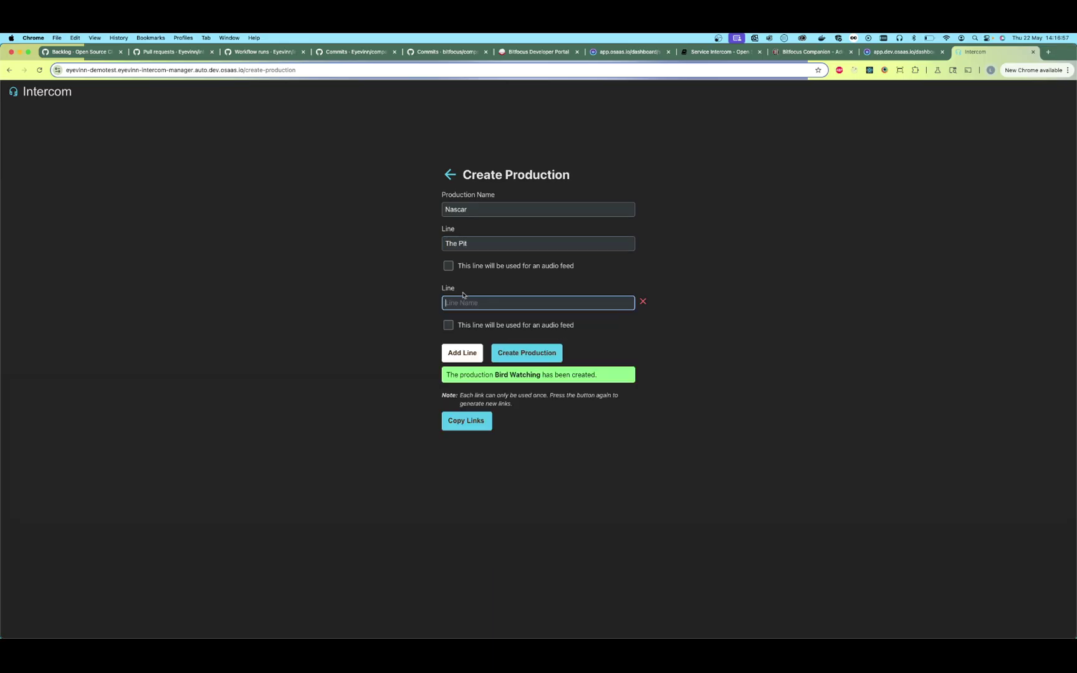
pyautogui.write('Outside')
pyautogui.click(530, 355)
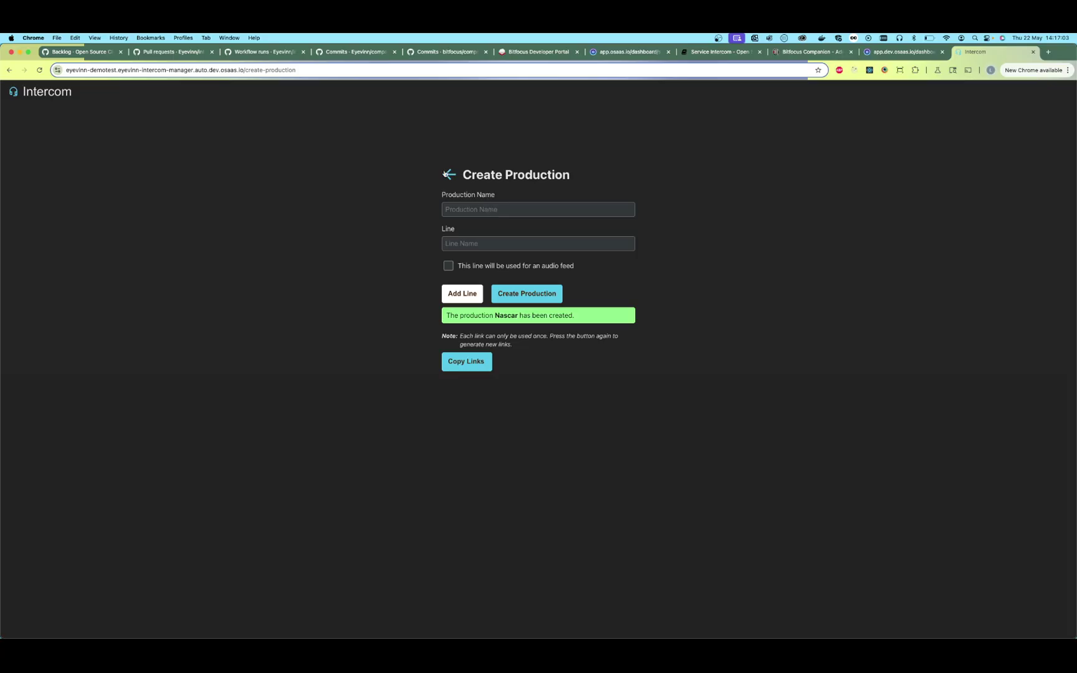
pyautogui.click(448, 174)
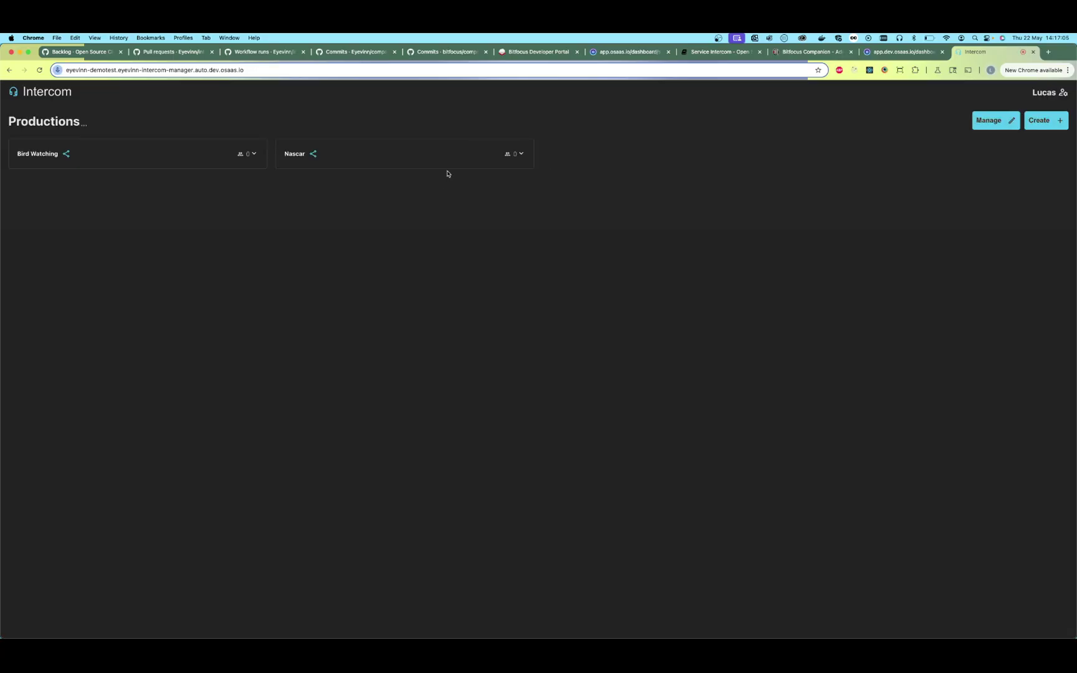
# Step: Expand the Bird Watching and Nascar cards and join the Camera1 line
pyautogui.click(232, 160)
pyautogui.click(441, 157)
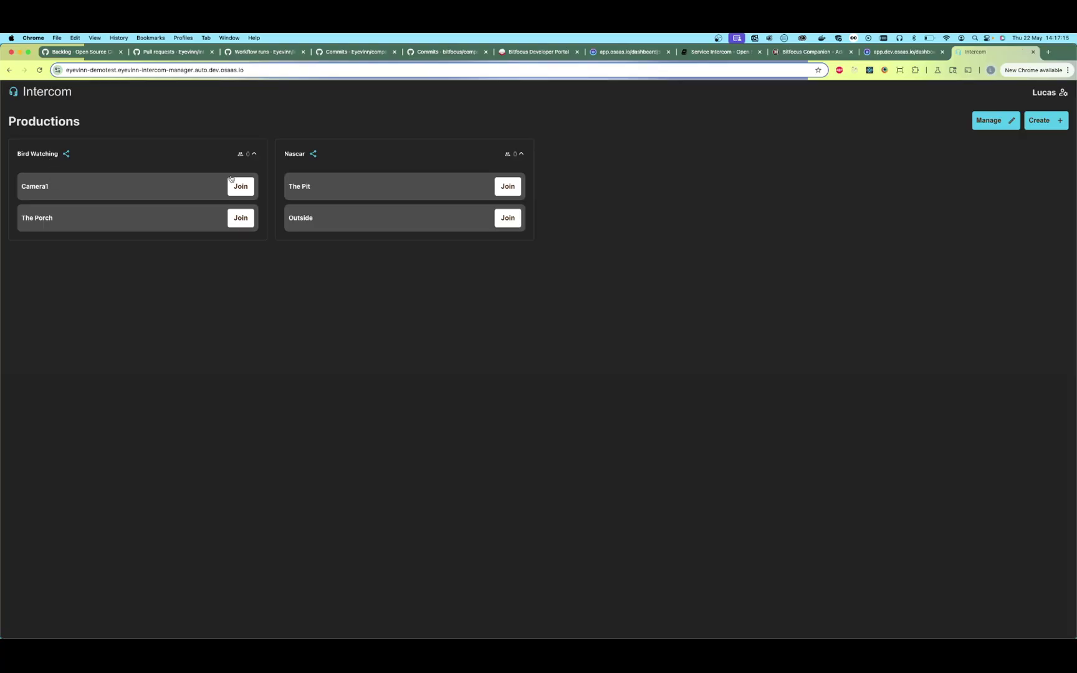
pyautogui.click(240, 186)
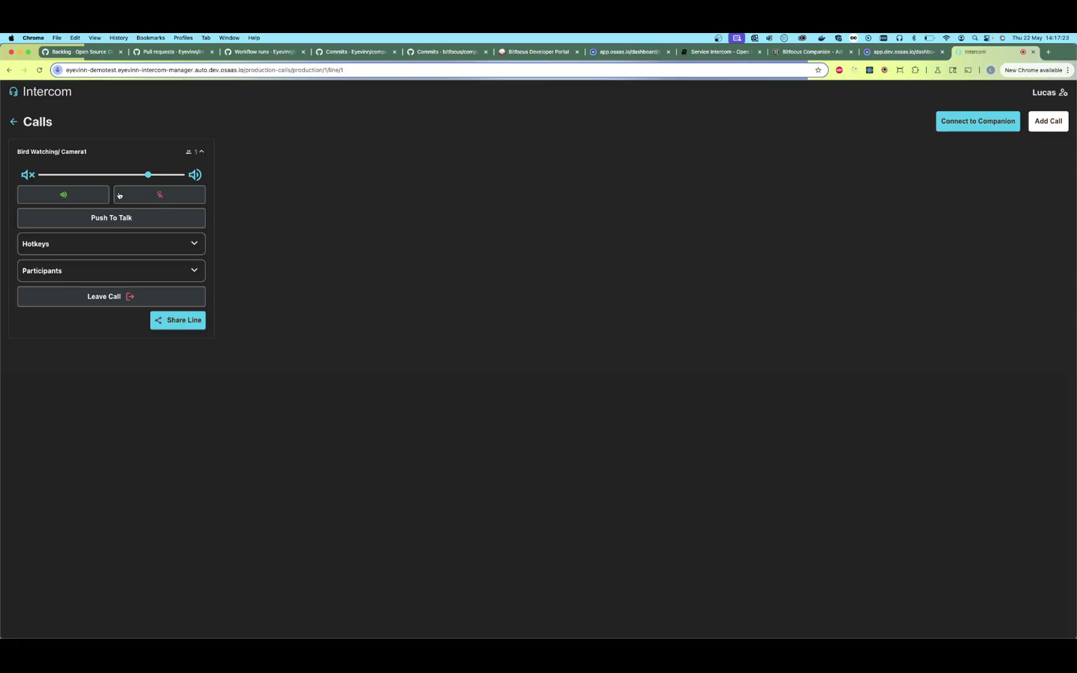
# Step: Lower the Camera1 call volume slightly, use Push To Talk briefly, and expand Hotkeys
pyautogui.moveTo(121, 175)
pyautogui.mouseDown()
pyautogui.moveTo(73, 174)
pyautogui.moveTo(157, 176)
pyautogui.moveTo(75, 174)
pyautogui.moveTo(141, 174)
pyautogui.mouseUp()
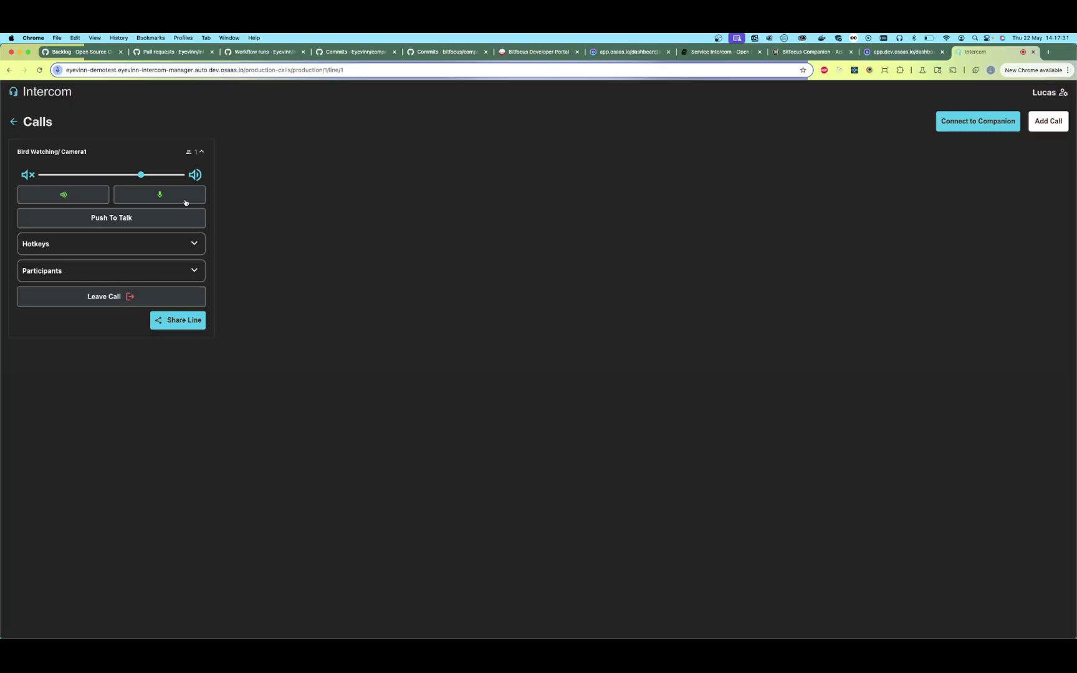
pyautogui.click(119, 218)
pyautogui.click(172, 250)
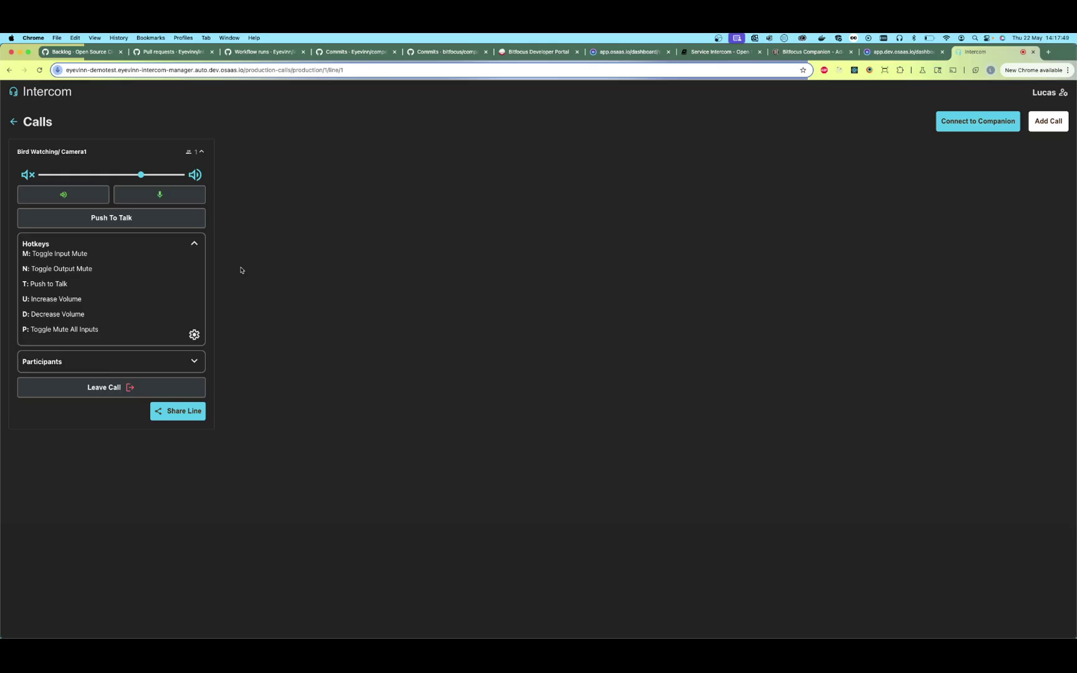
# Step: Save the Camera1 hotkey settings, then view and collapse the Hotkeys and Participants sections
pyautogui.click(194, 336)
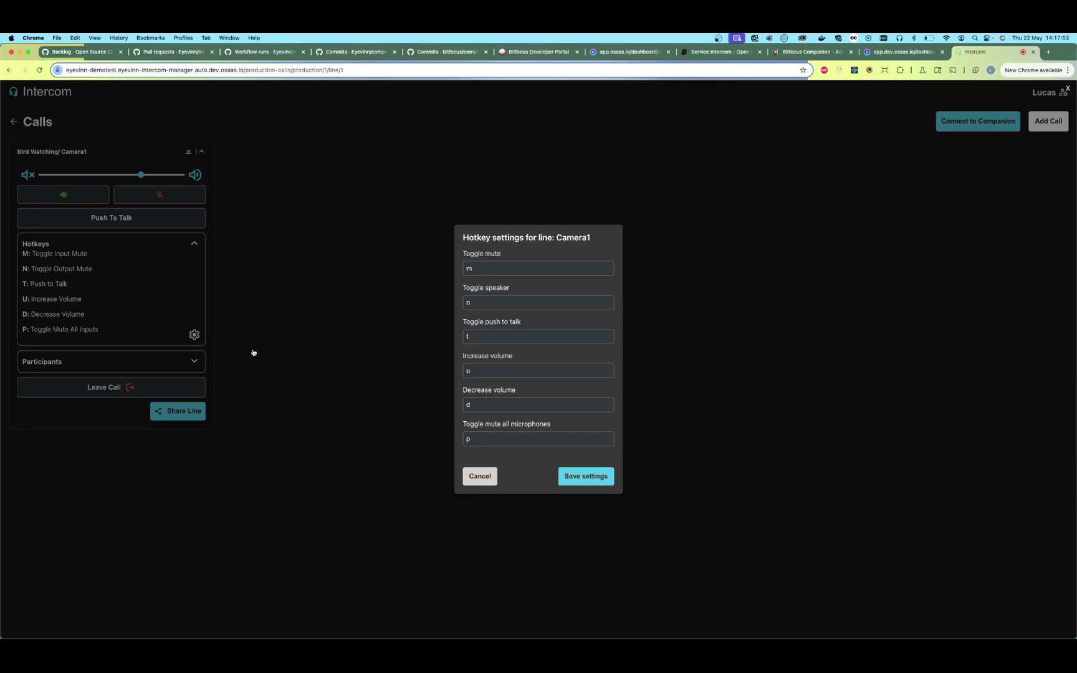
pyautogui.click(574, 472)
pyautogui.click(190, 249)
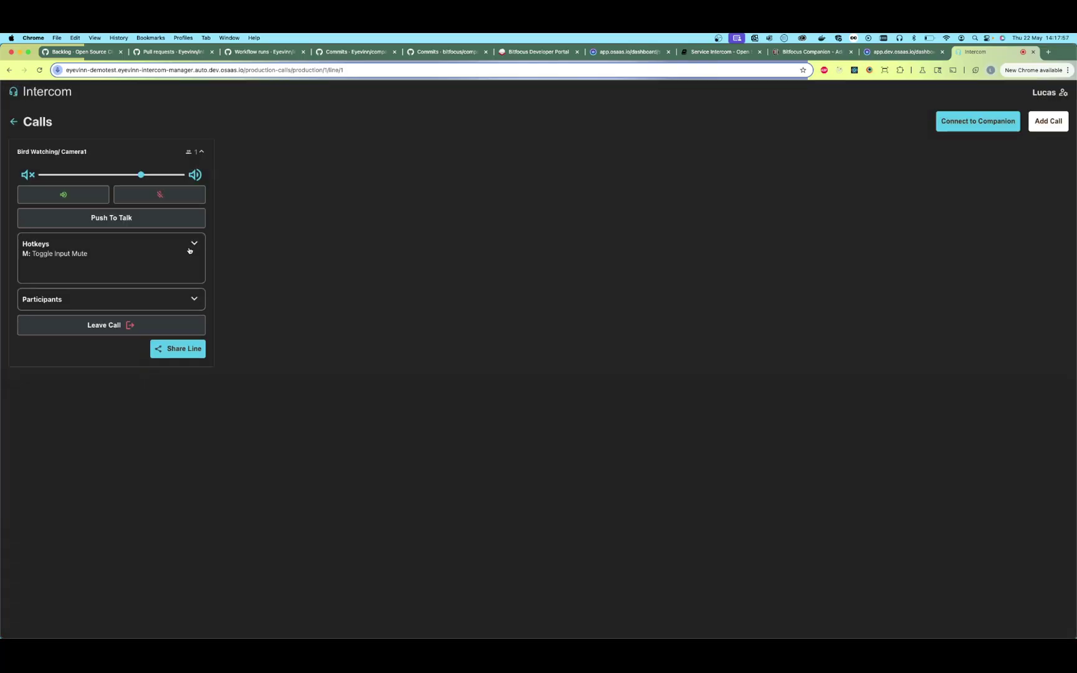
pyautogui.click(145, 270)
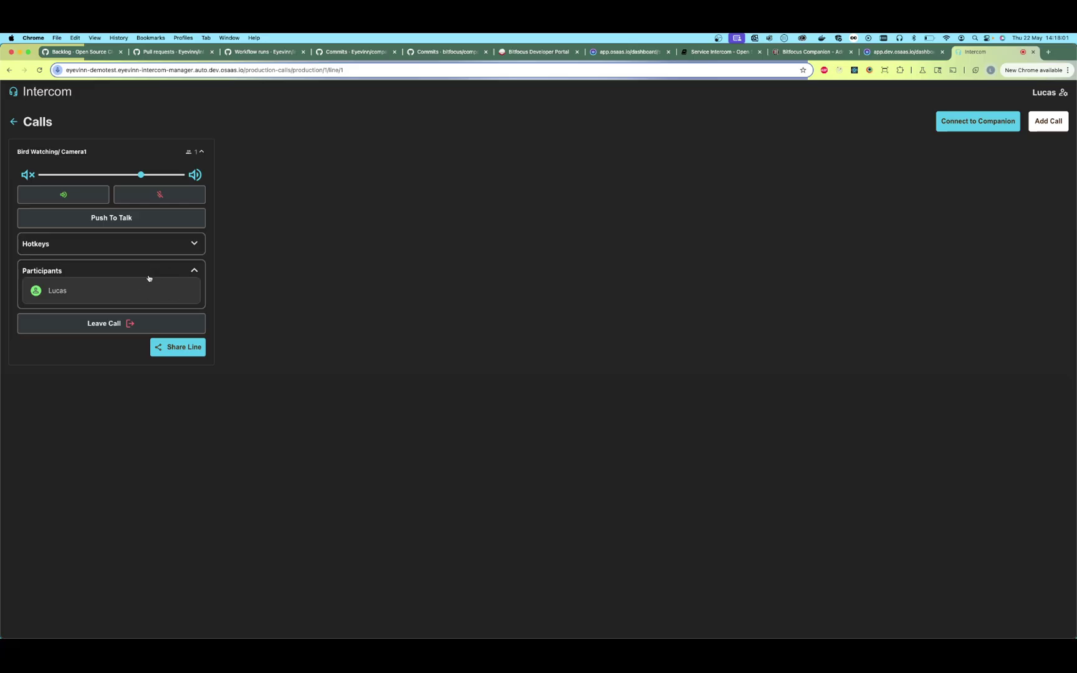
pyautogui.click(114, 270)
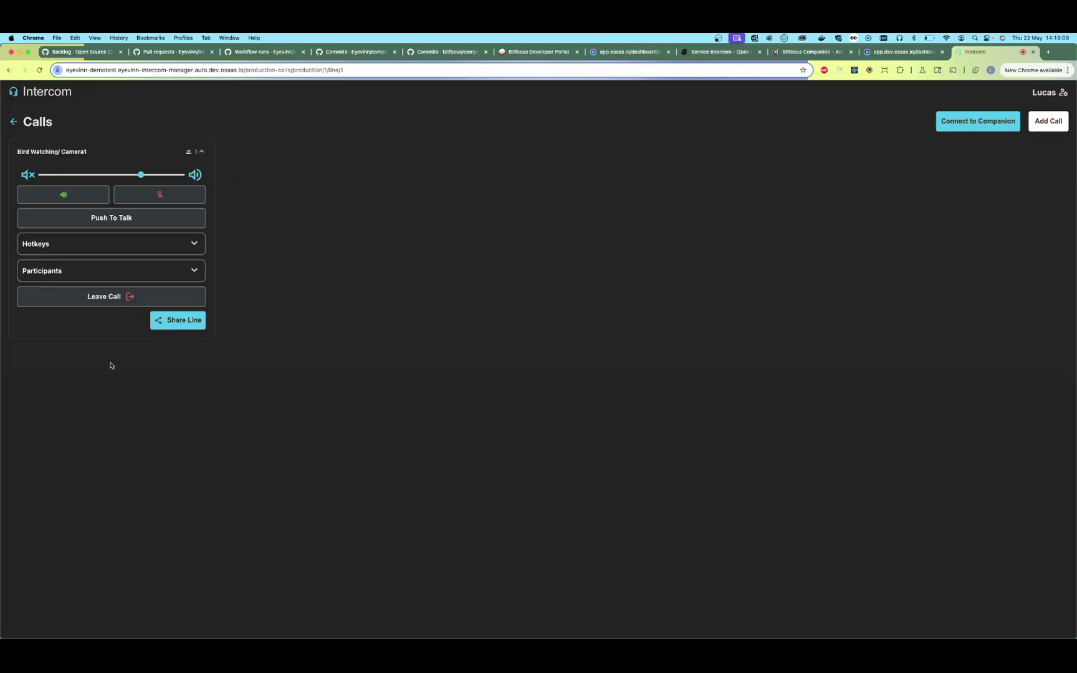
pyautogui.click(192, 327)
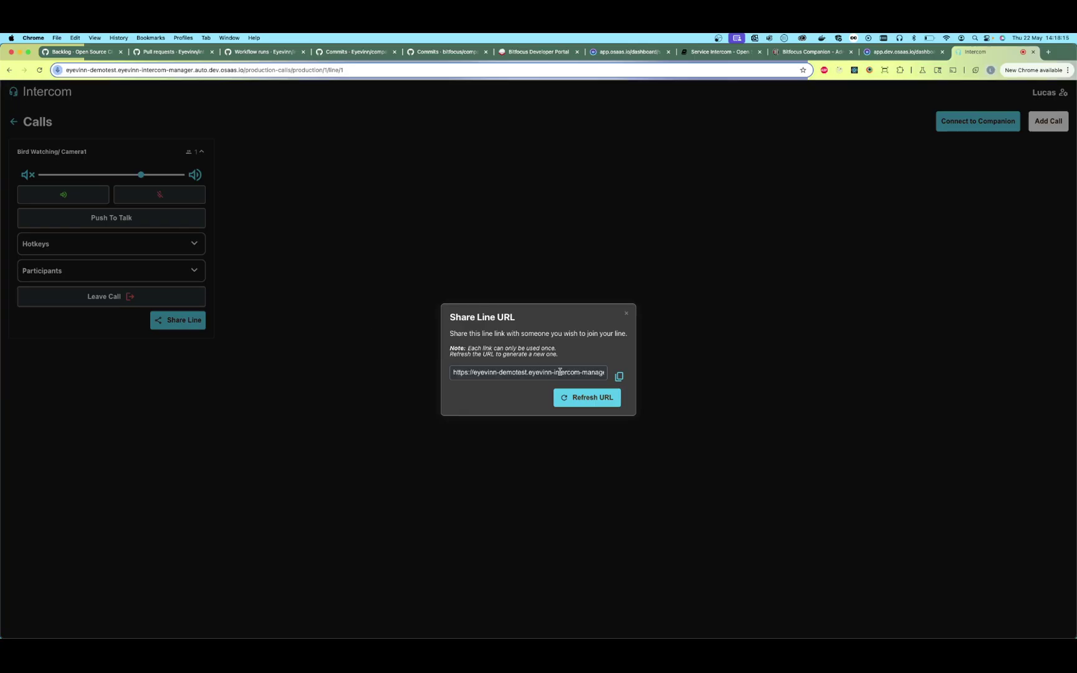
pyautogui.click(626, 313)
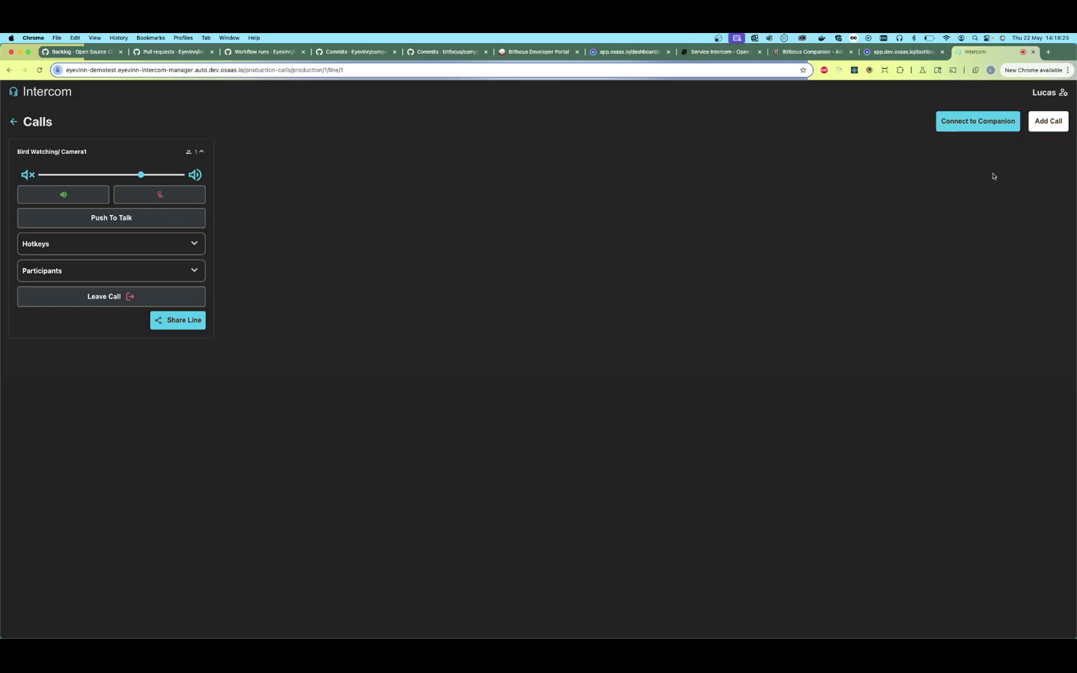
# Step: Add a call on the Bird Watching 'The Porch' line next to Camera1
pyautogui.click(1045, 124)
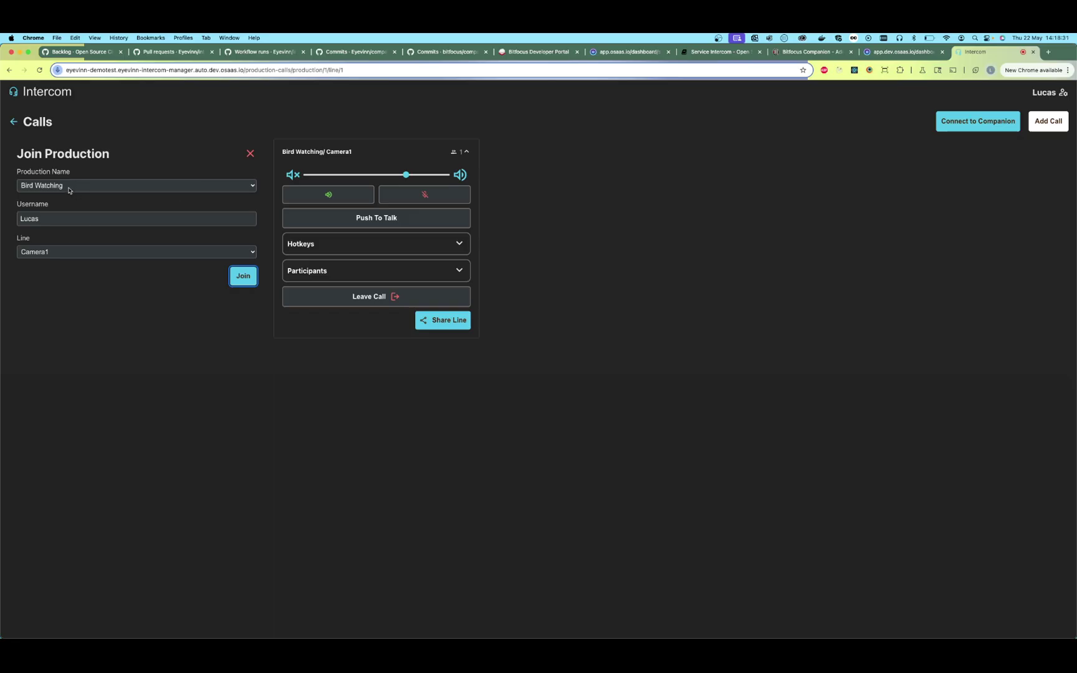
pyautogui.click(74, 251)
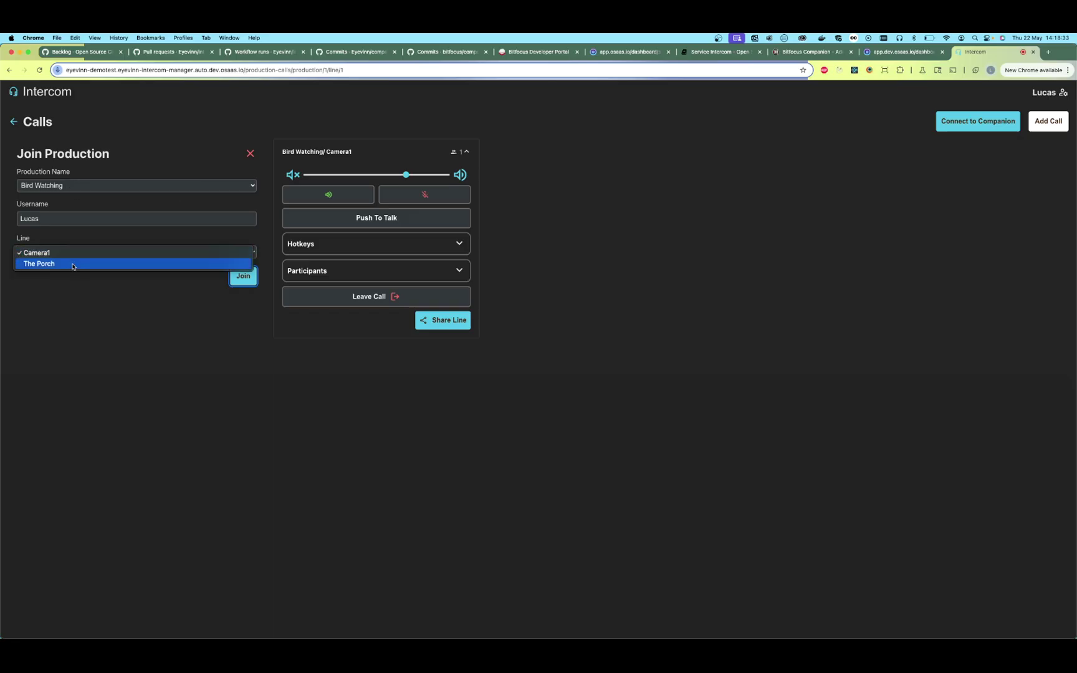
pyautogui.click(74, 264)
pyautogui.click(243, 277)
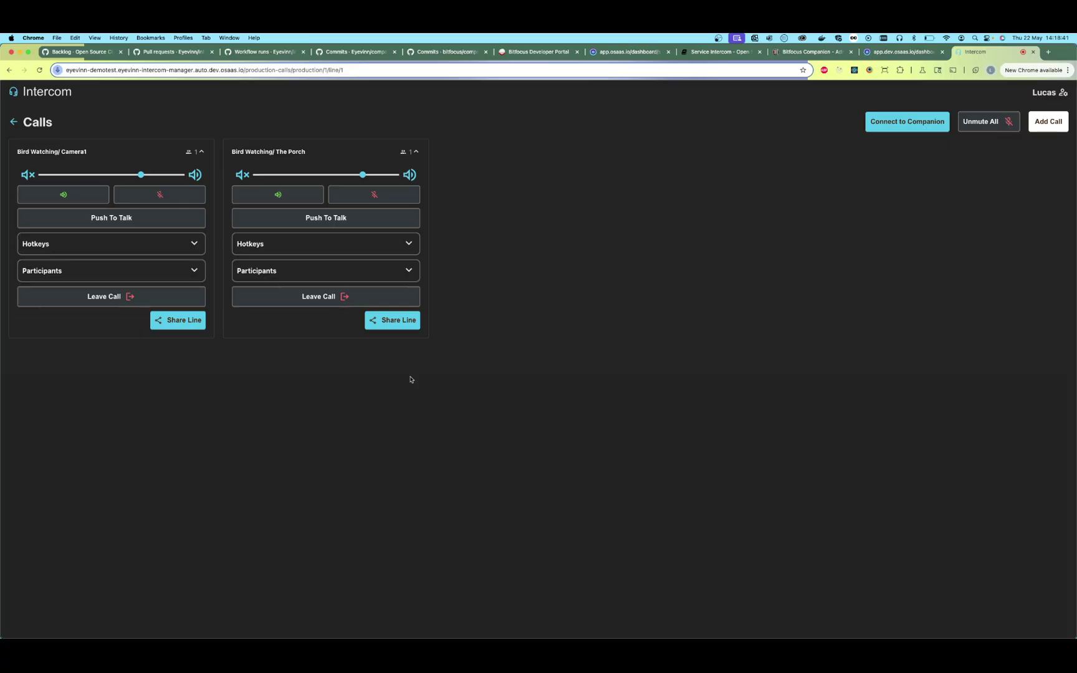
pyautogui.click(371, 195)
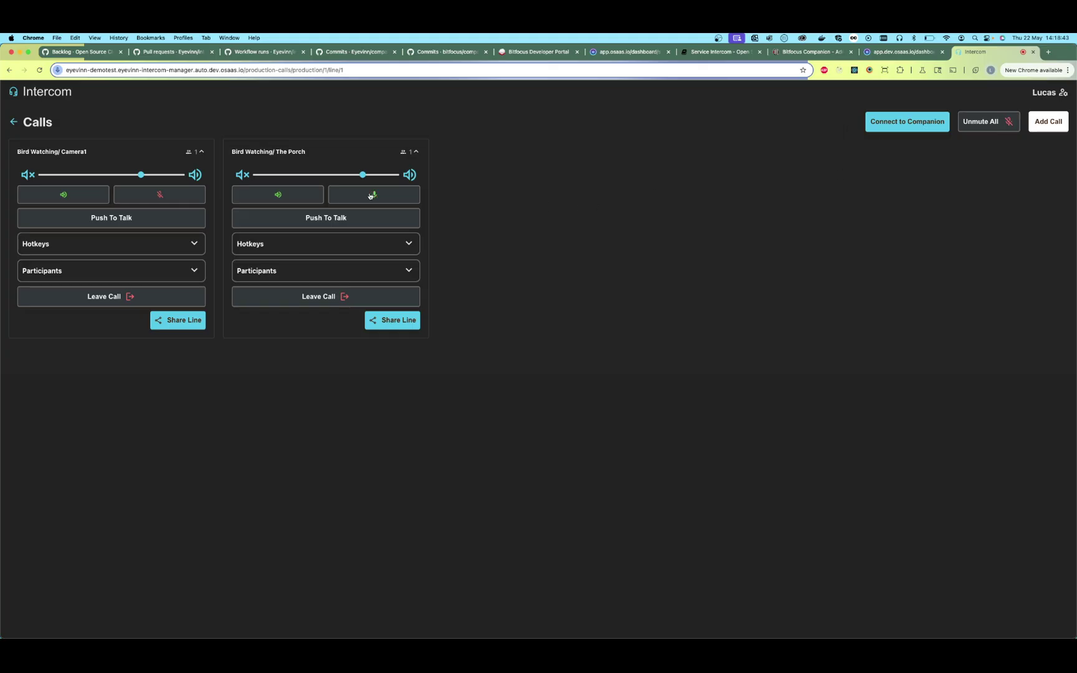
pyautogui.click(188, 193)
pyautogui.click(991, 127)
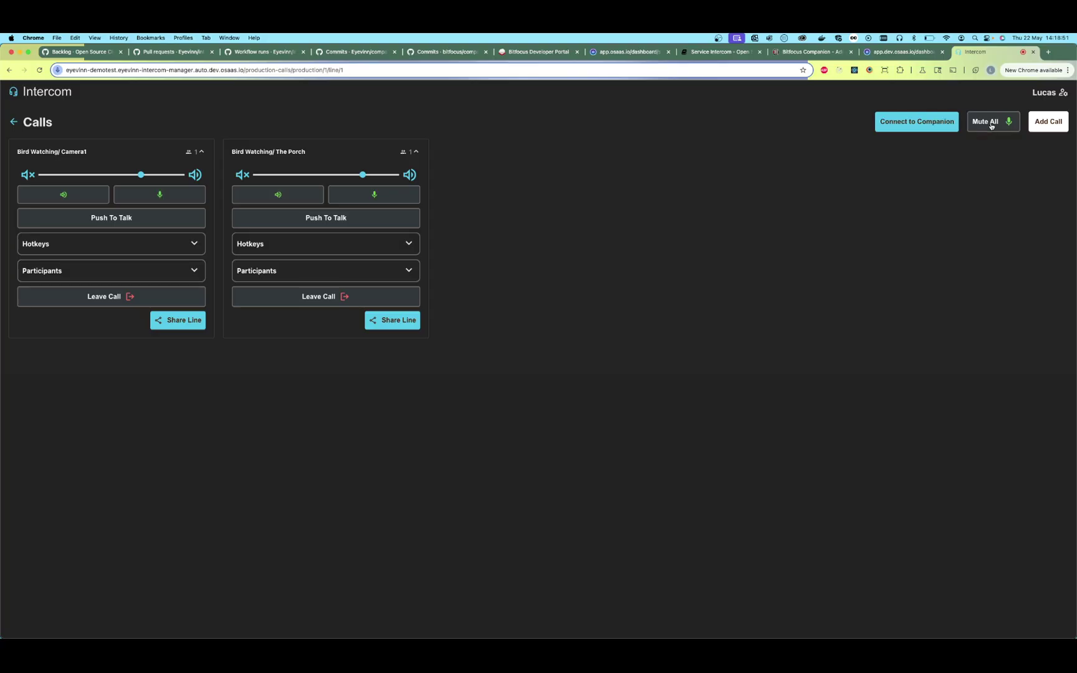
pyautogui.click(990, 125)
pyautogui.click(990, 126)
pyautogui.click(990, 126)
pyautogui.click(990, 126)
pyautogui.click(990, 126)
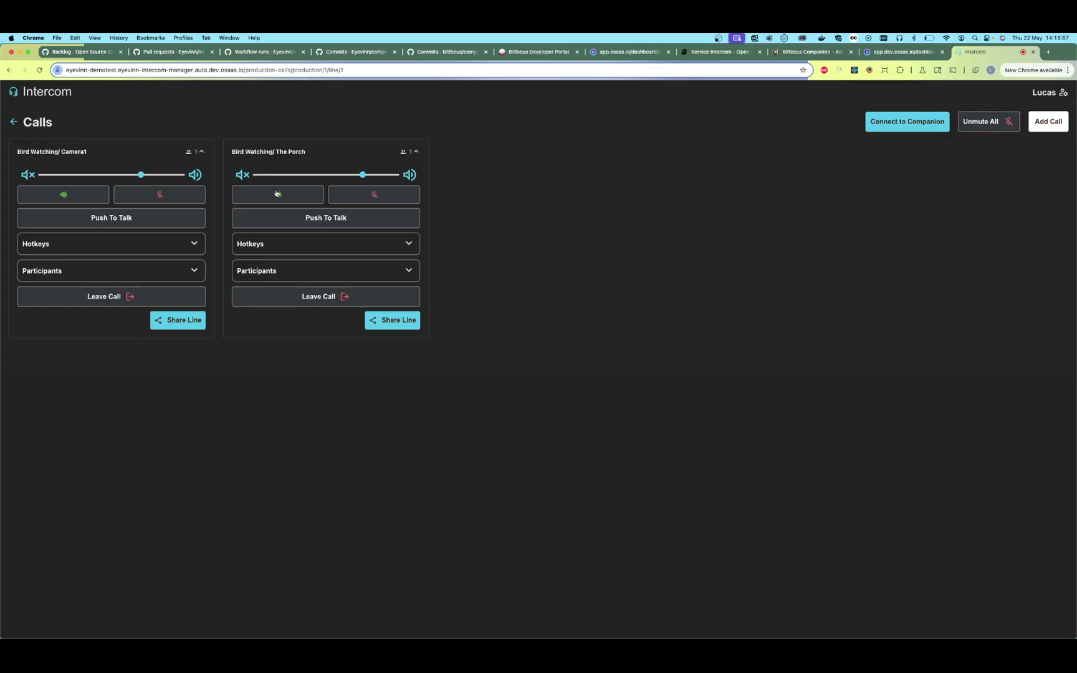
# Step: Add a third call on the Nascar production's 'The Pit' line
pyautogui.click(1049, 123)
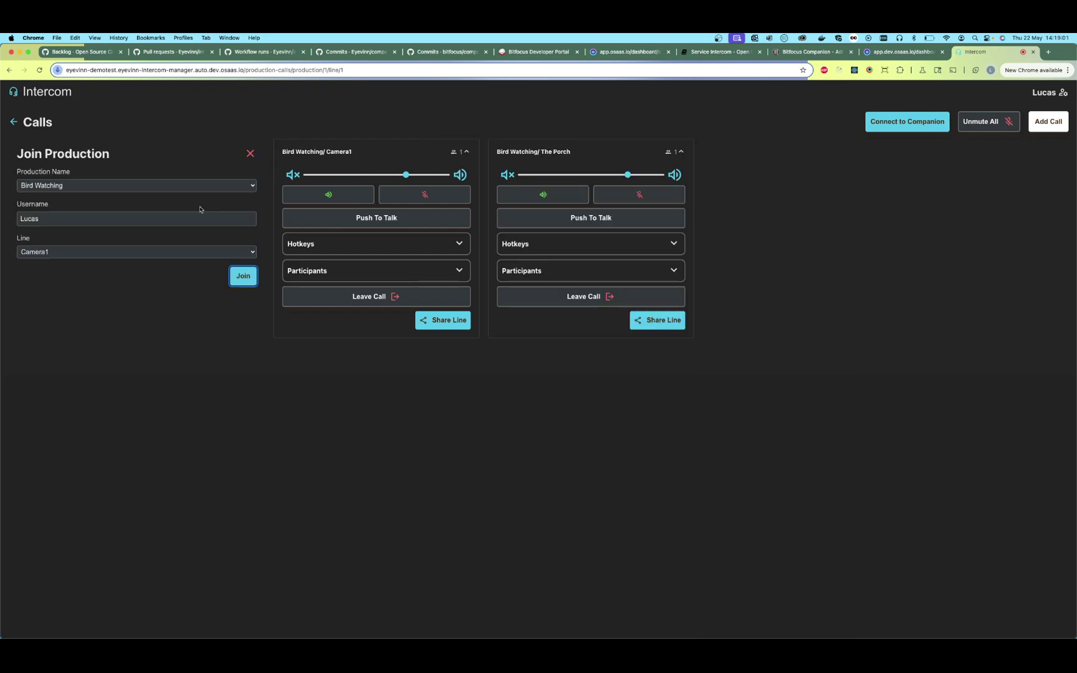
pyautogui.click(112, 184)
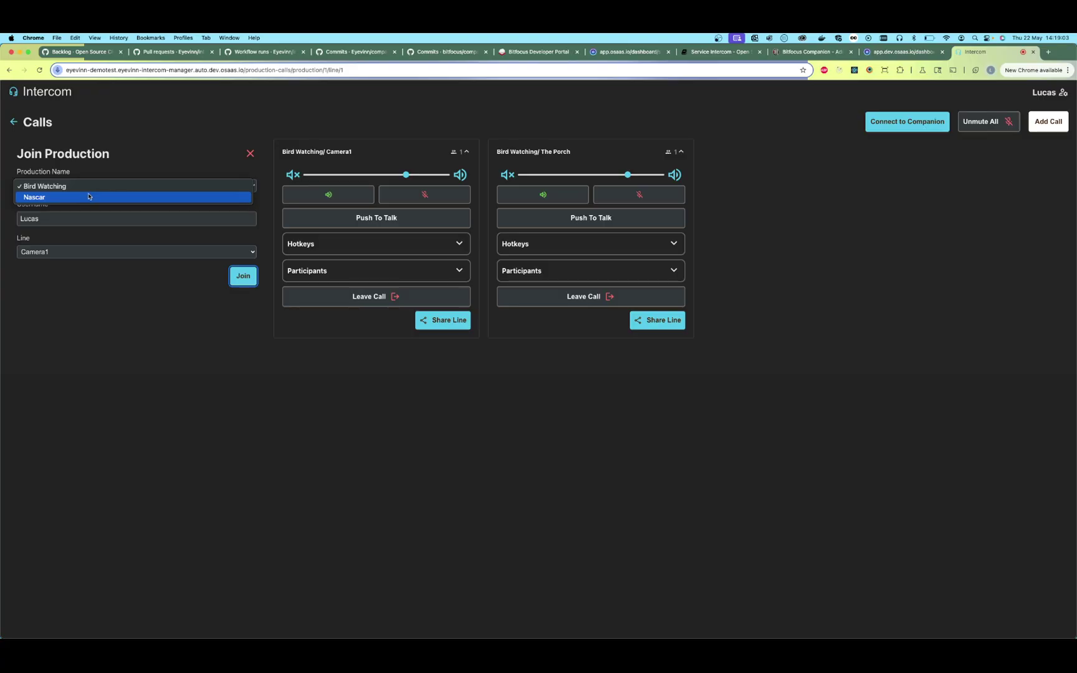
pyautogui.click(88, 196)
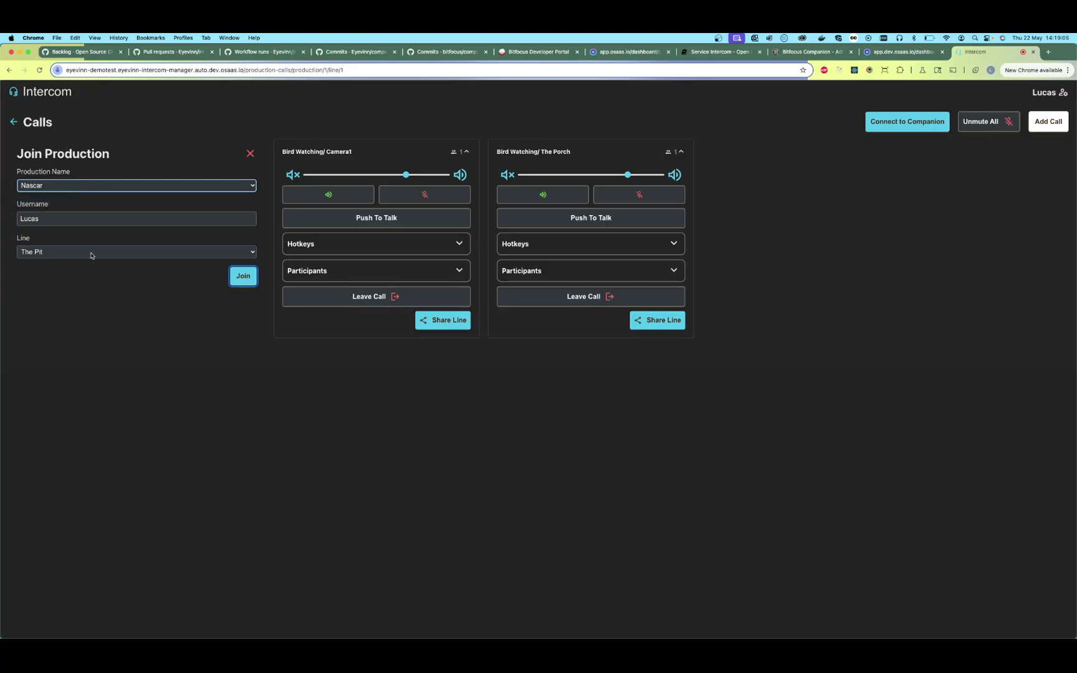
pyautogui.click(239, 278)
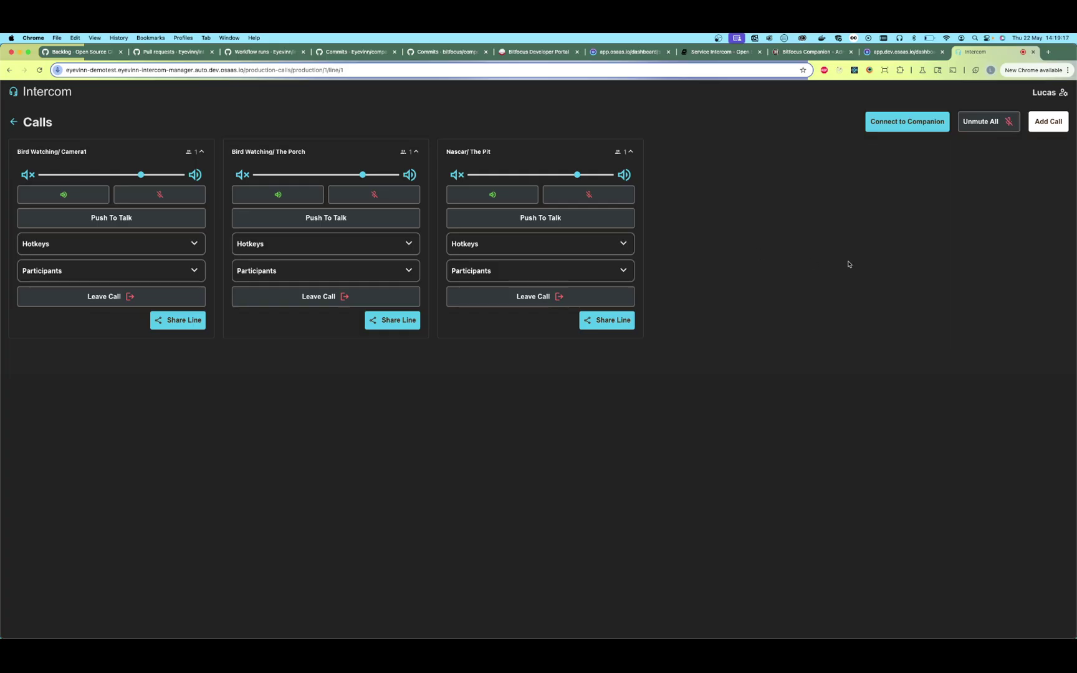
pyautogui.click(1046, 93)
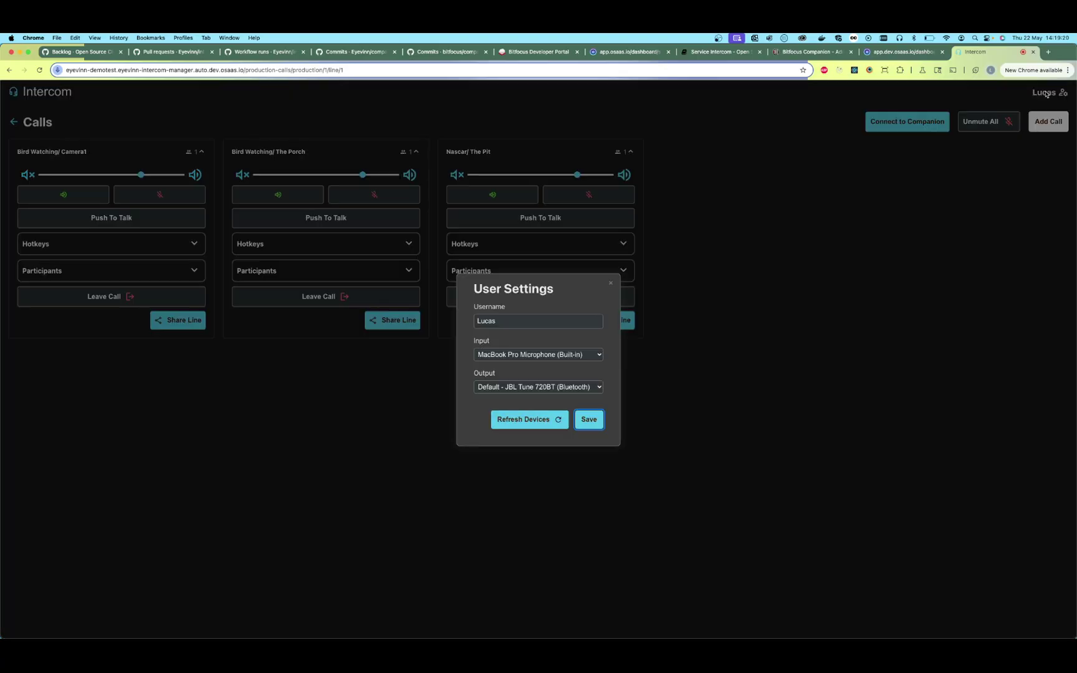
pyautogui.click(545, 322)
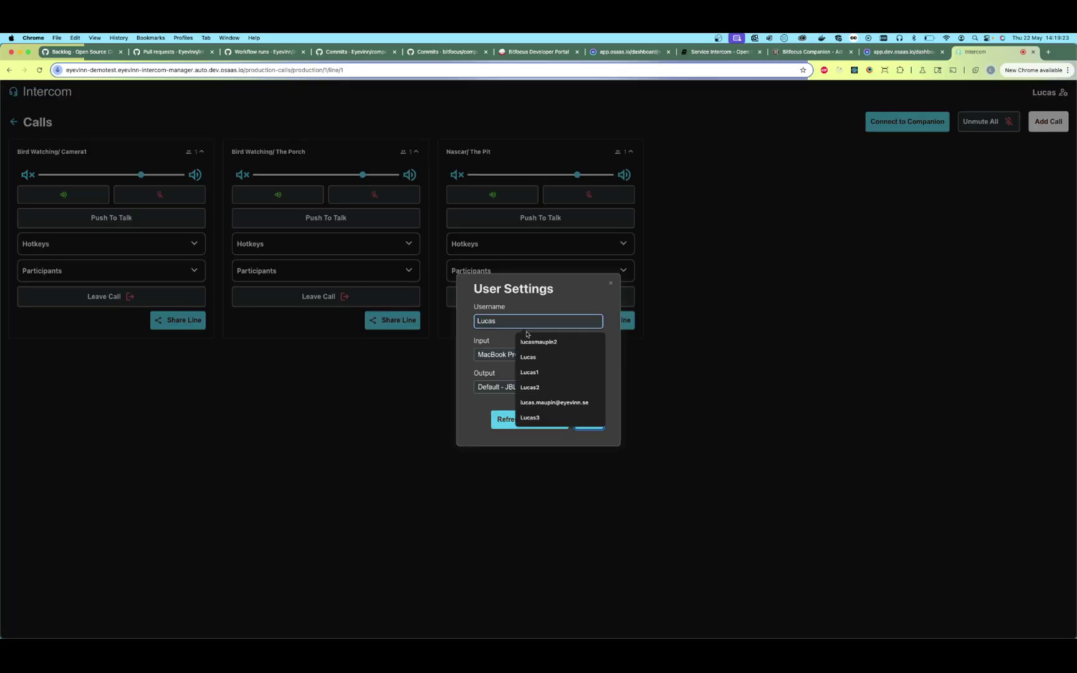
pyautogui.click(472, 351)
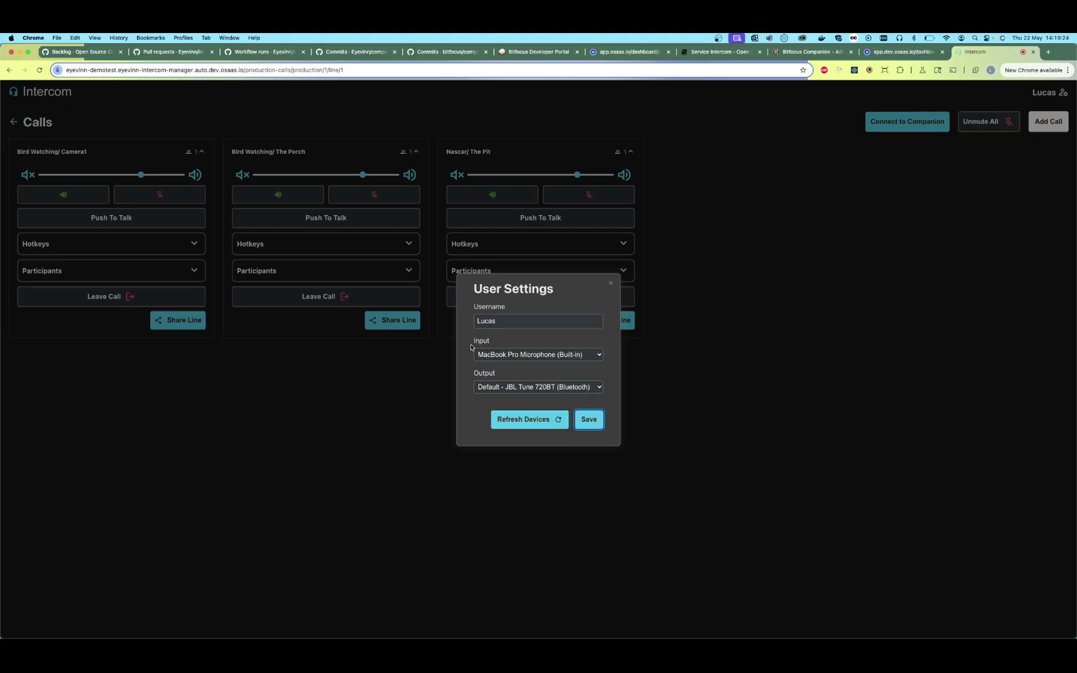
pyautogui.click(589, 419)
pyautogui.click(591, 385)
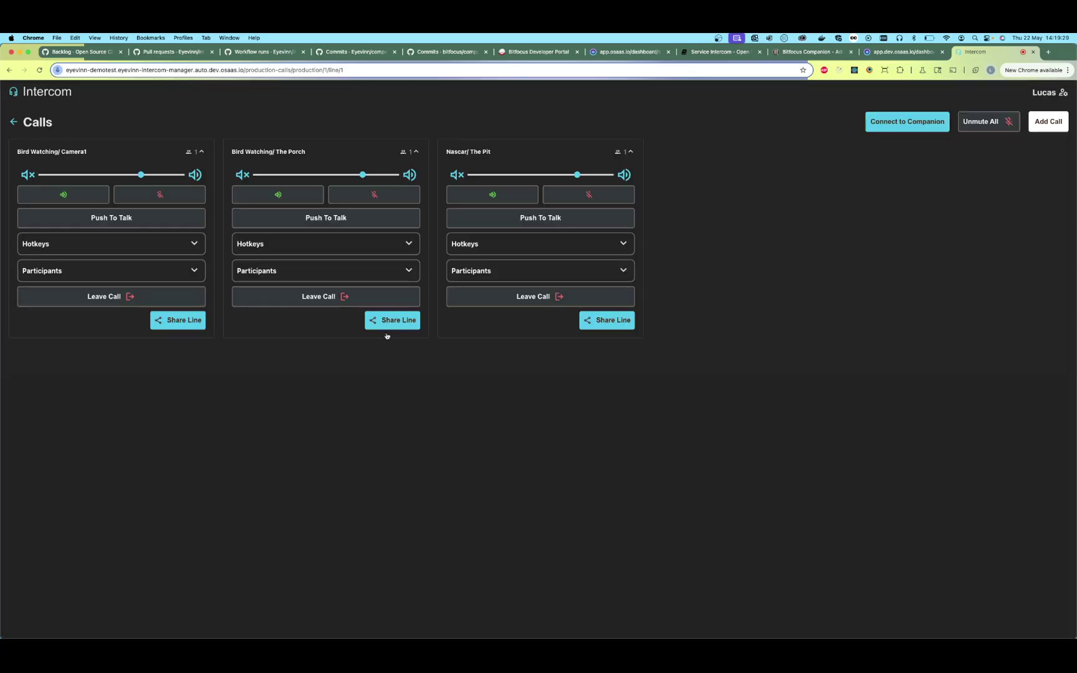
# Step: Leave all three calls and confirm to return to the Productions page
pyautogui.click(14, 123)
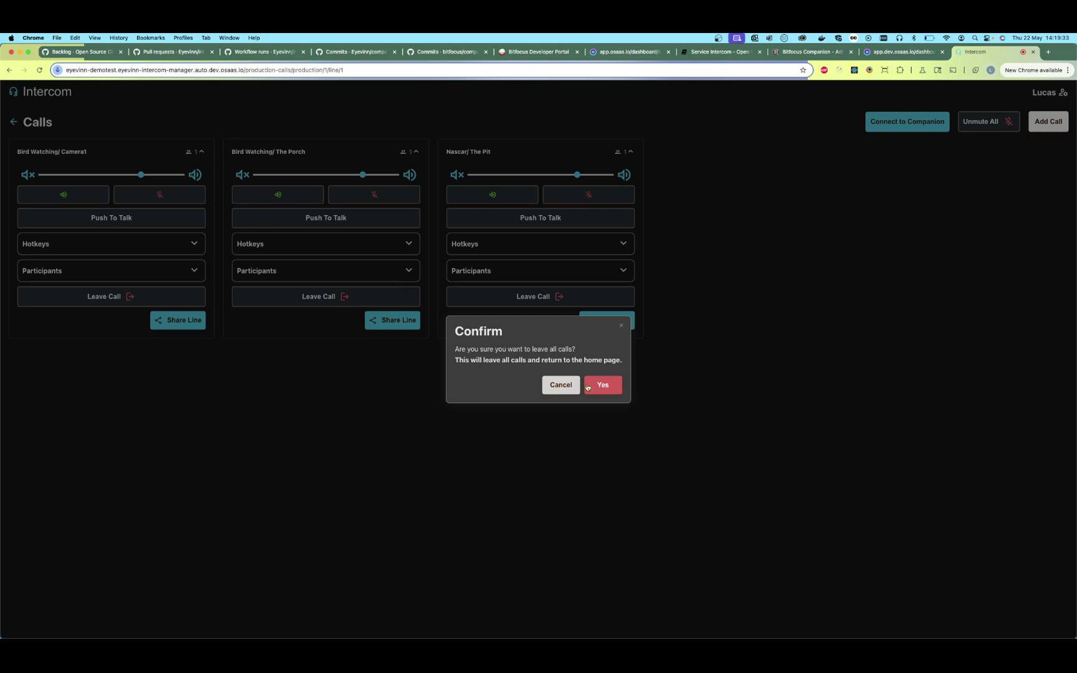
pyautogui.click(608, 387)
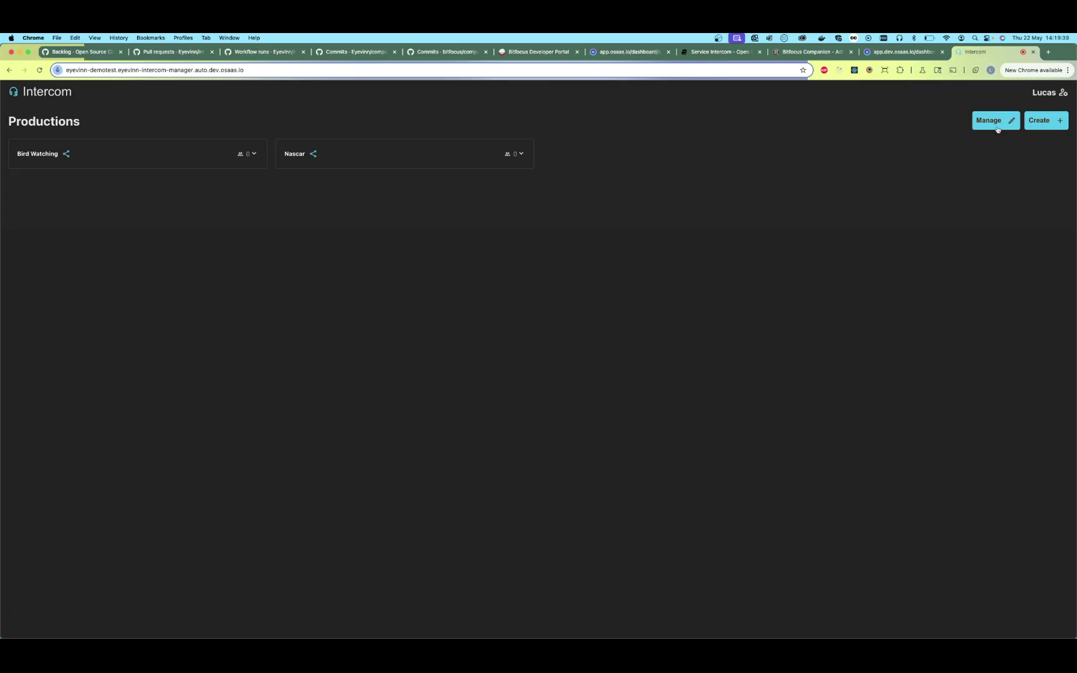
# Step: Rename the Bird Watching production to 'Super Bird Watching'
pyautogui.click(996, 123)
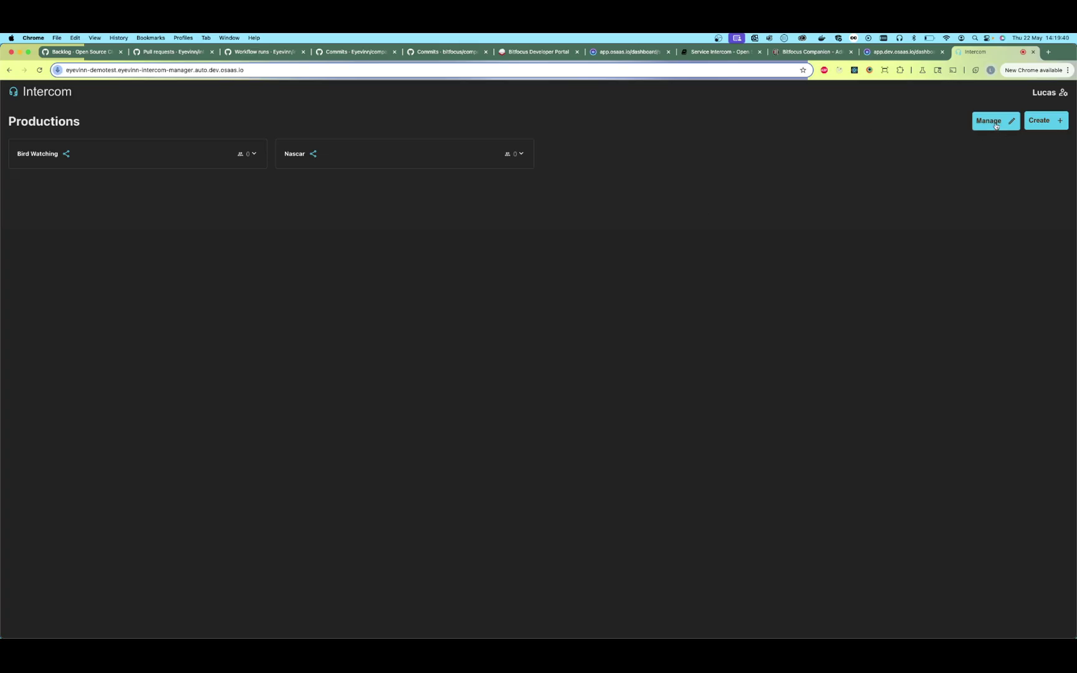
pyautogui.click(256, 157)
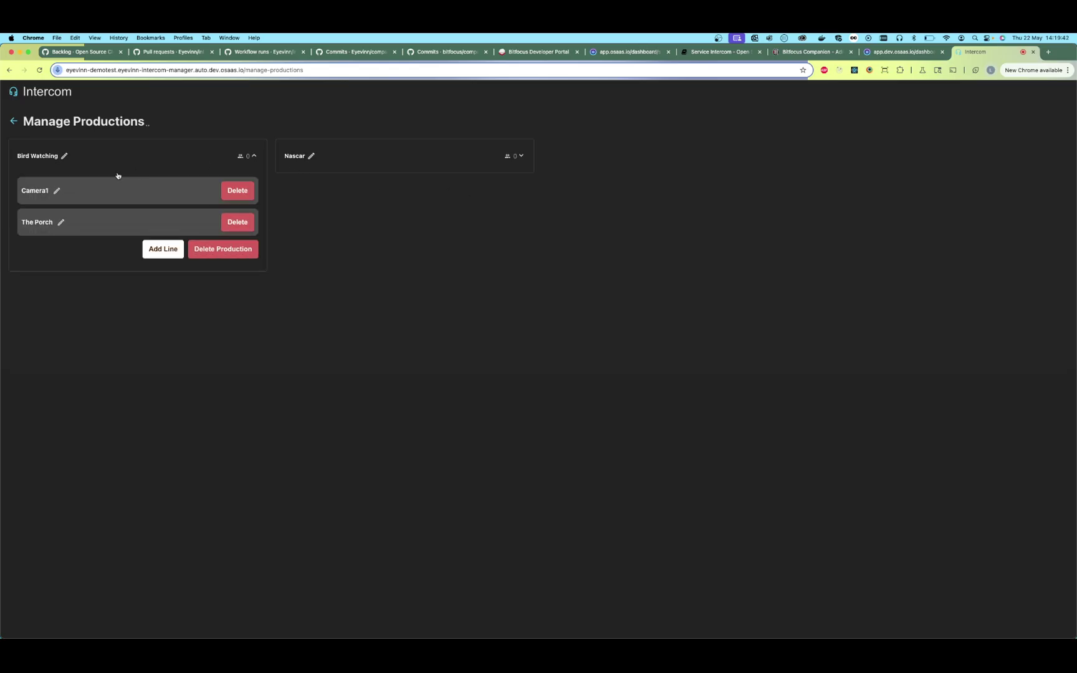
pyautogui.click(64, 156)
pyautogui.click(80, 156)
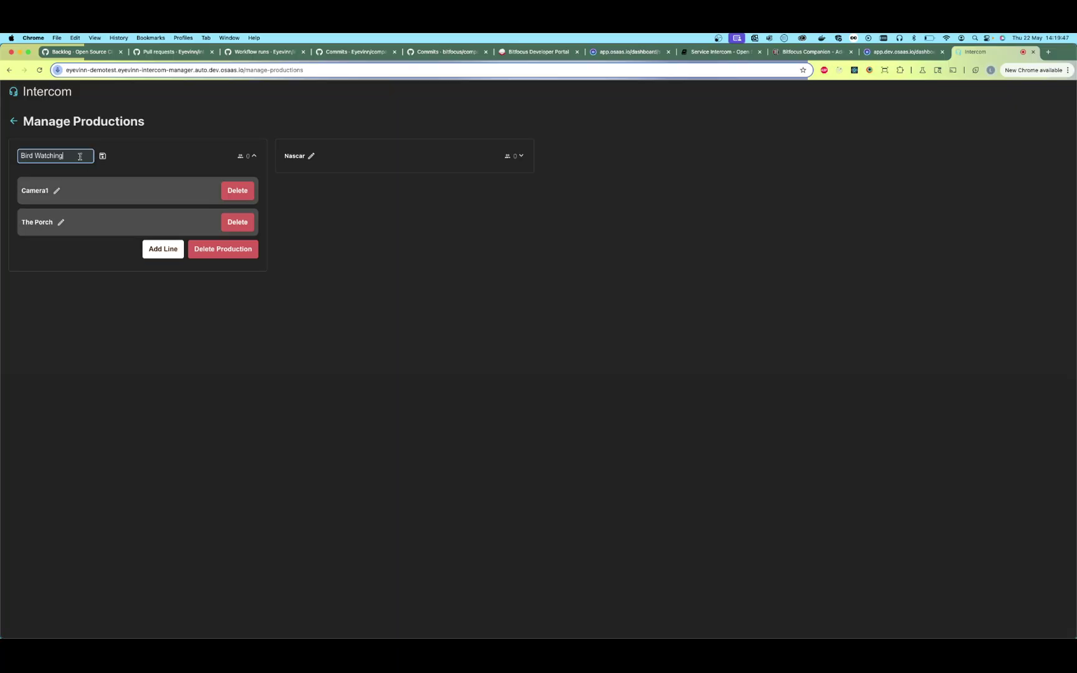
pyautogui.click(21, 156)
pyautogui.write('Super')
pyautogui.click(103, 156)
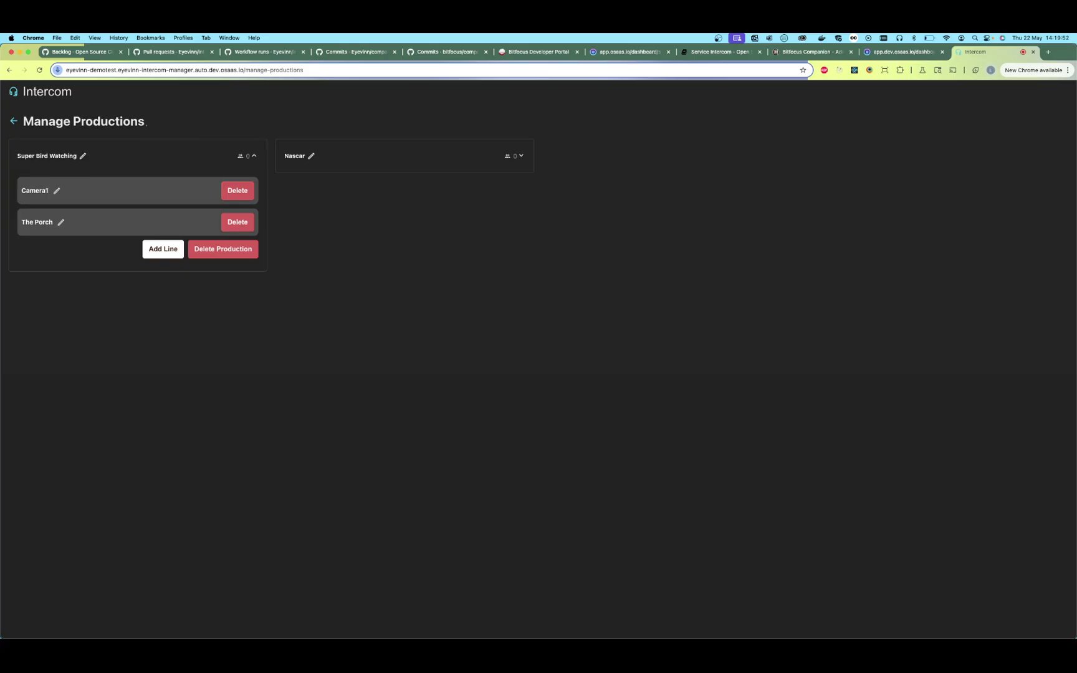
# Step: Rename the Camera1 line to 'Camera One' and delete The Porch line
pyautogui.click(57, 190)
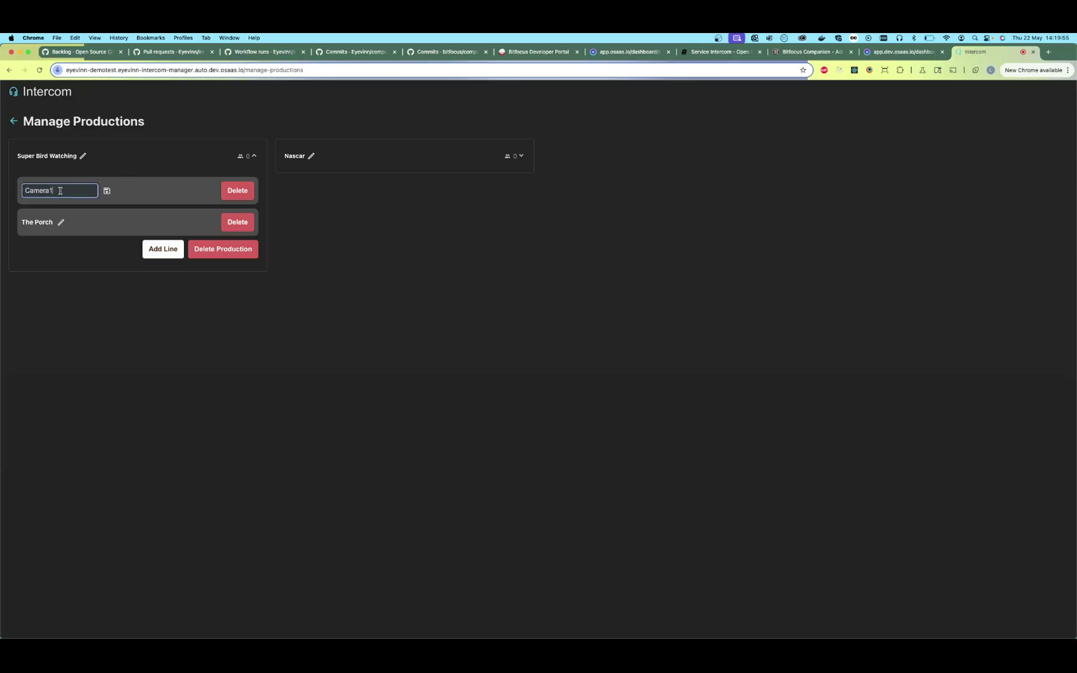
pyautogui.press('BackSpace')
pyautogui.write('One')
pyautogui.click(107, 191)
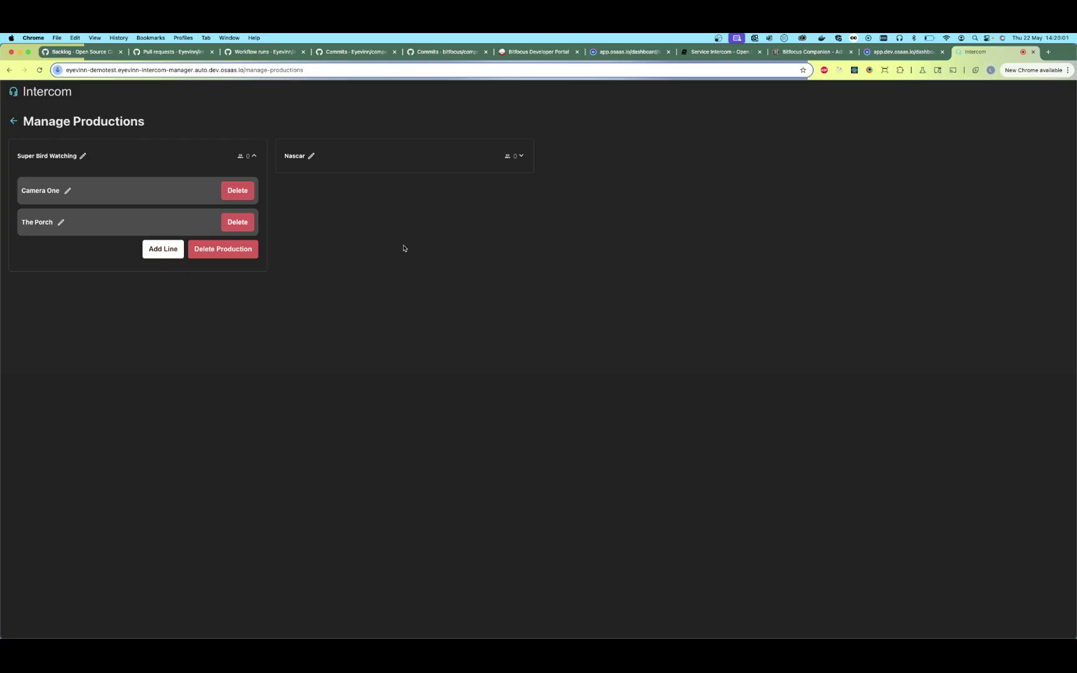
pyautogui.click(236, 222)
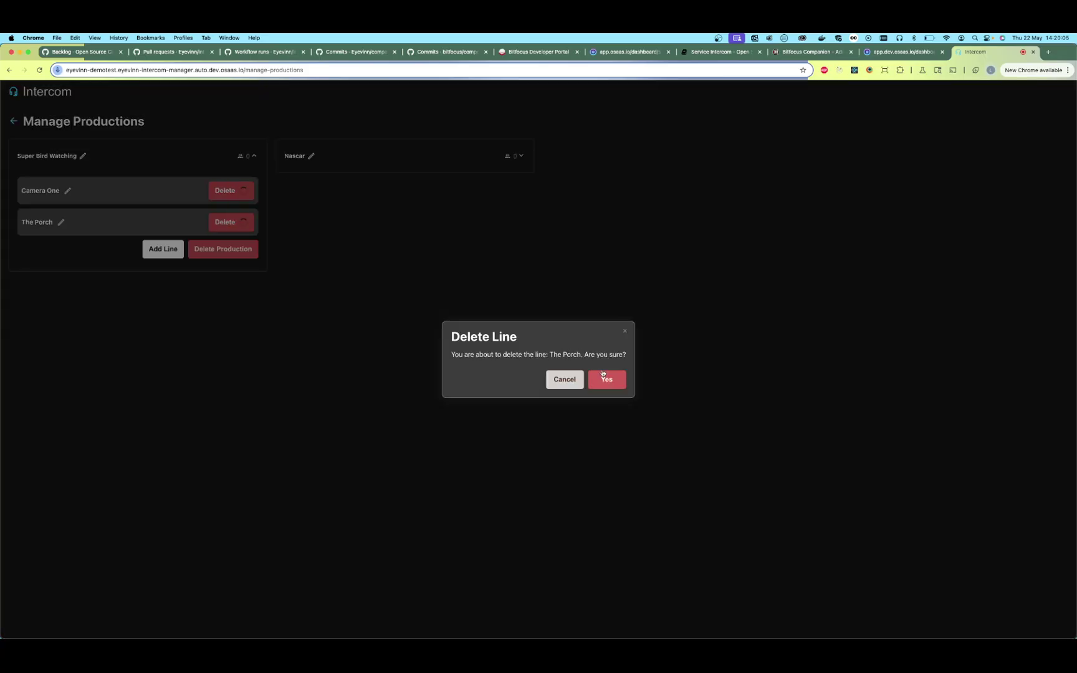
pyautogui.click(608, 375)
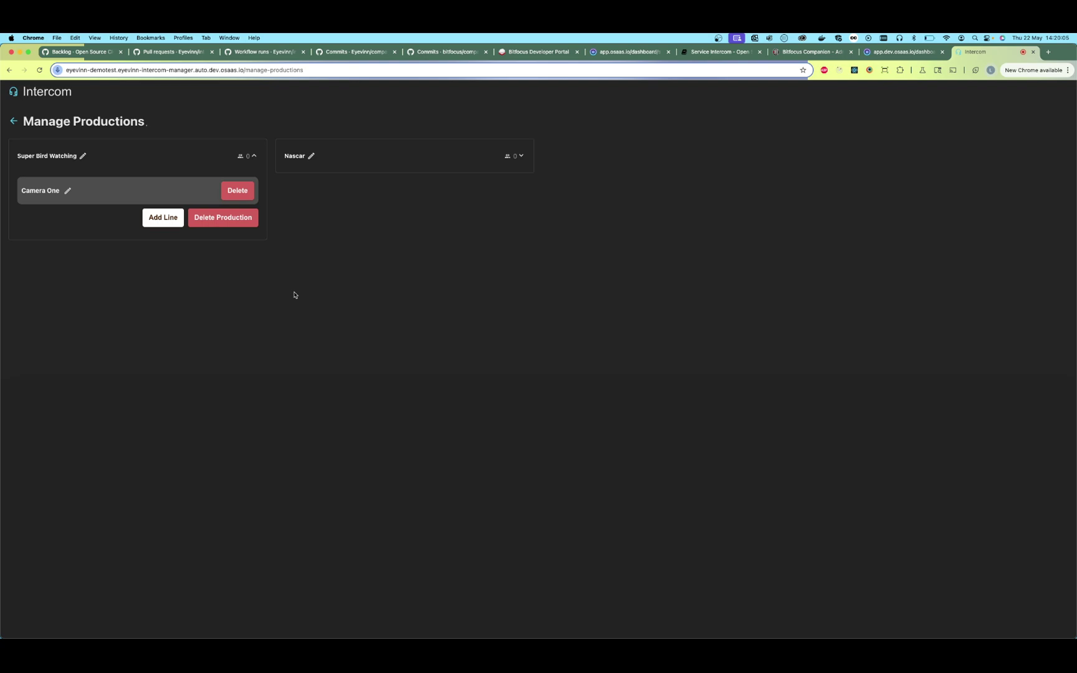
# Step: Create an audio-feed line named 'New Line' in Super Bird Watching
pyautogui.click(162, 218)
pyautogui.click(103, 252)
pyautogui.write('New Line')
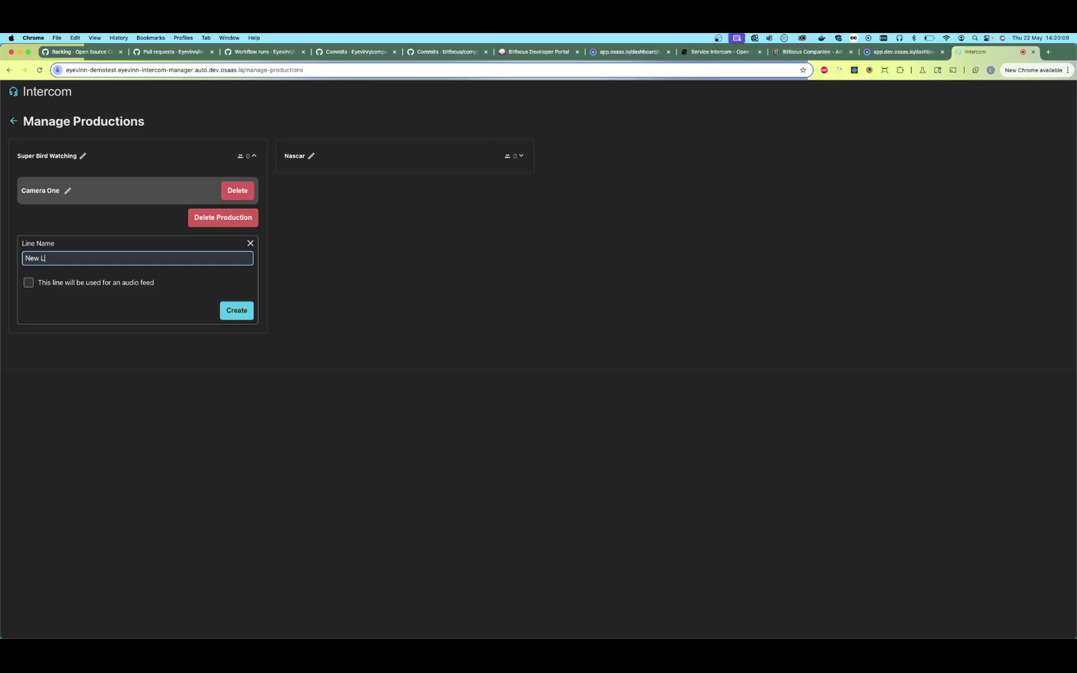
pyautogui.click(28, 283)
pyautogui.click(234, 313)
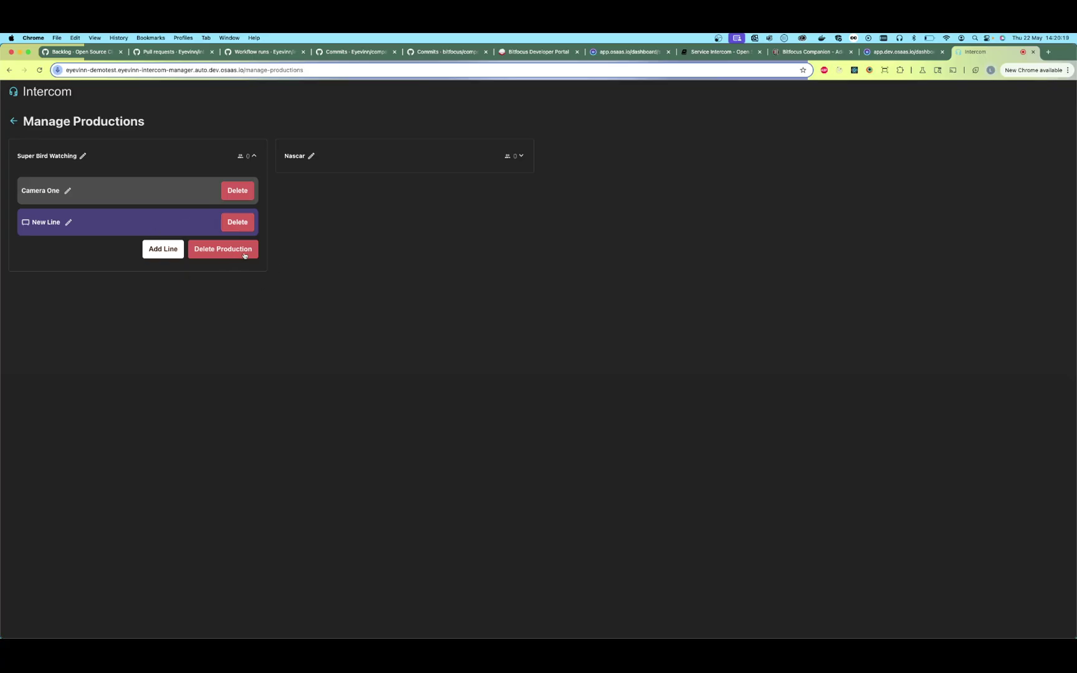
pyautogui.click(12, 123)
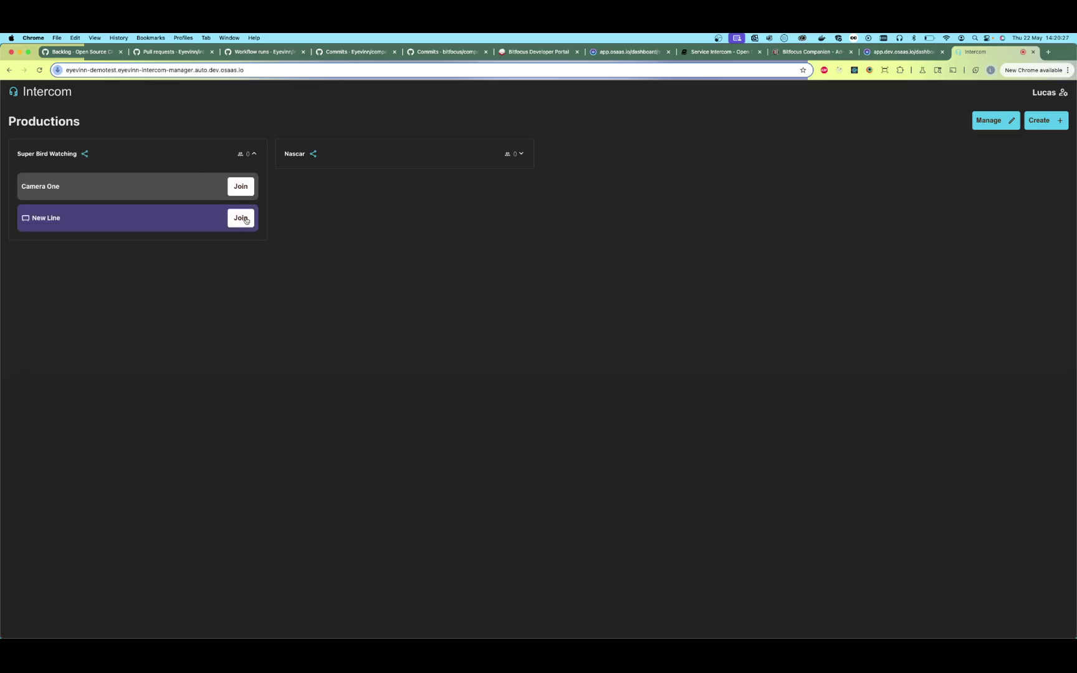
# Step: Join the New Line audio feed as a listener
pyautogui.click(240, 218)
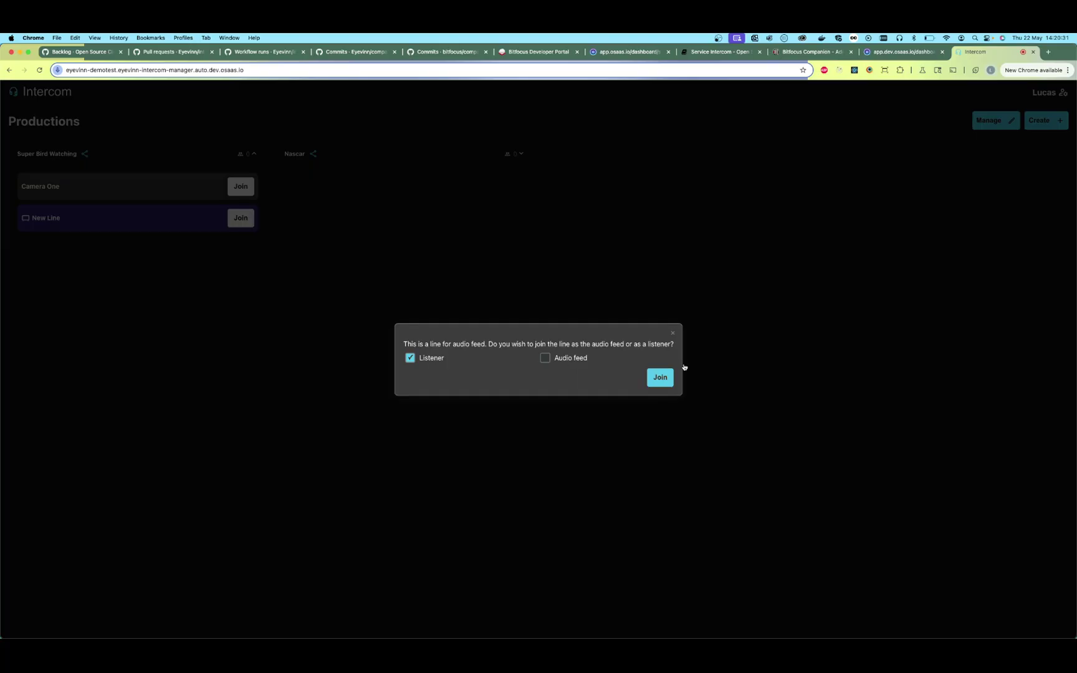
pyautogui.click(658, 378)
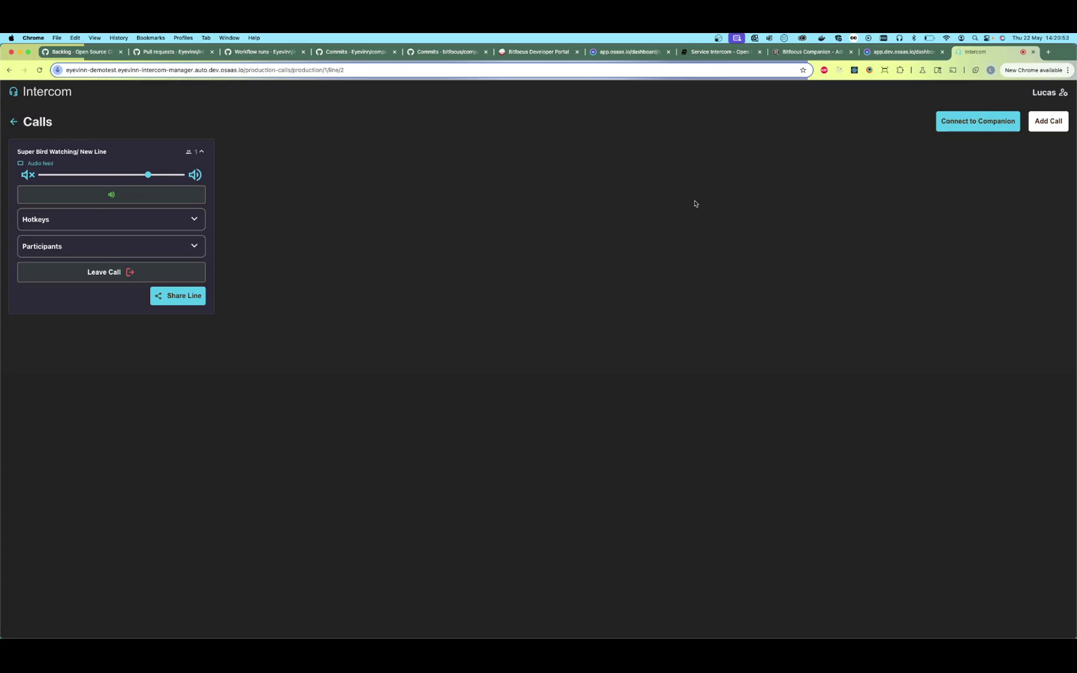
# Step: Add a second call on the Super Bird Watching Camera One line
pyautogui.click(1048, 122)
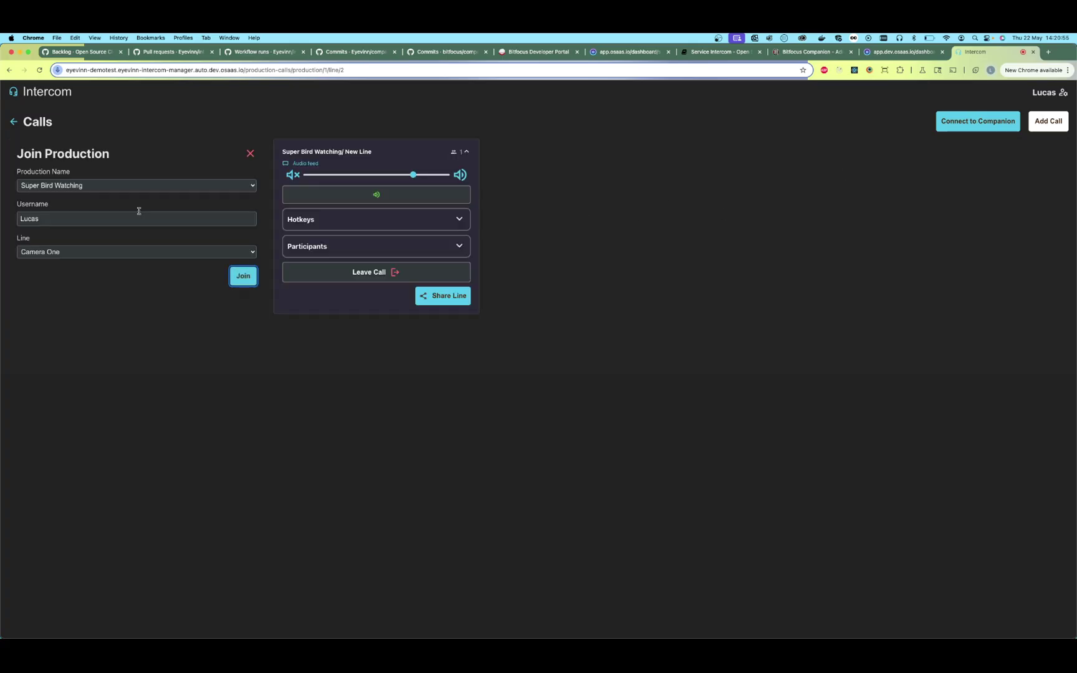
pyautogui.click(90, 257)
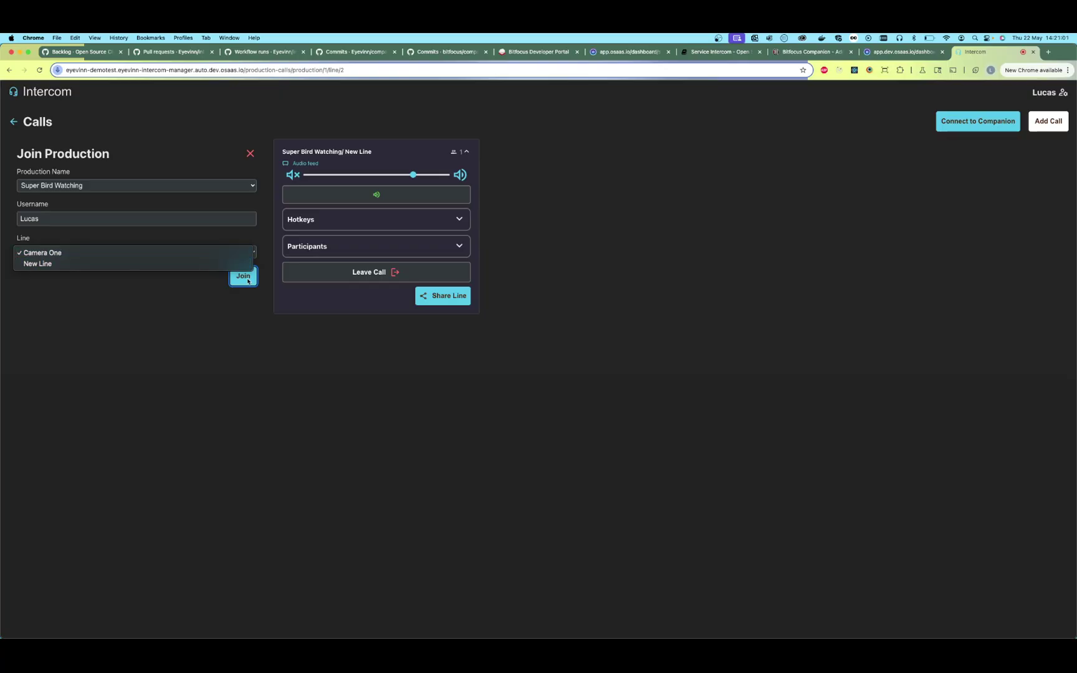
pyautogui.click(187, 253)
pyautogui.click(243, 275)
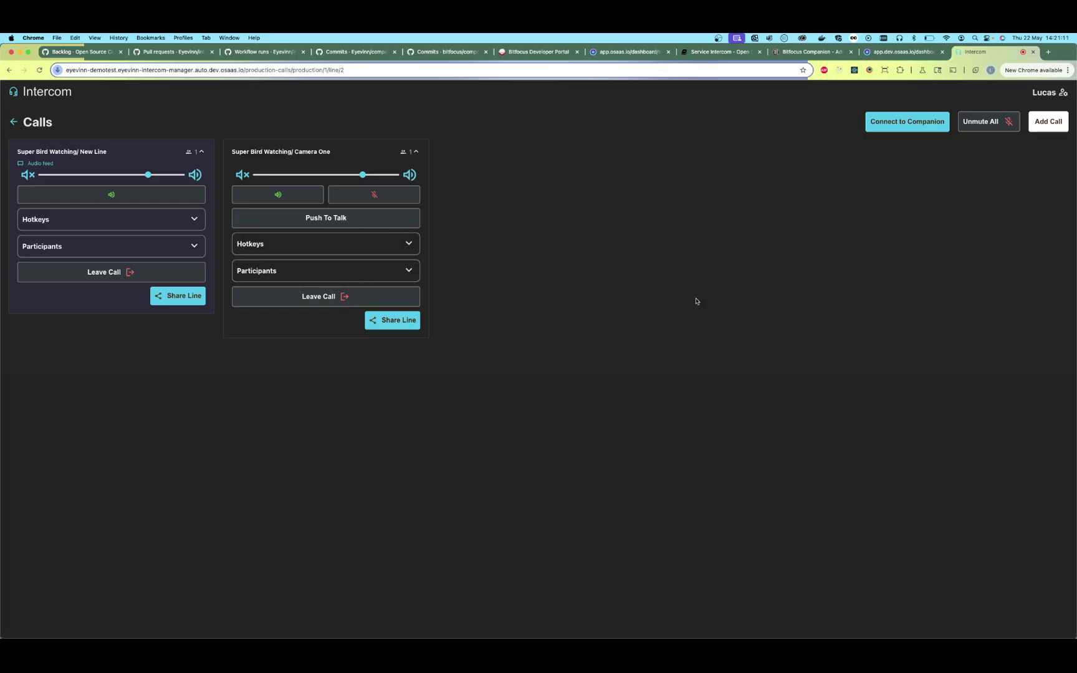
# Step: Start another call with the Nascar production selected
pyautogui.click(1053, 123)
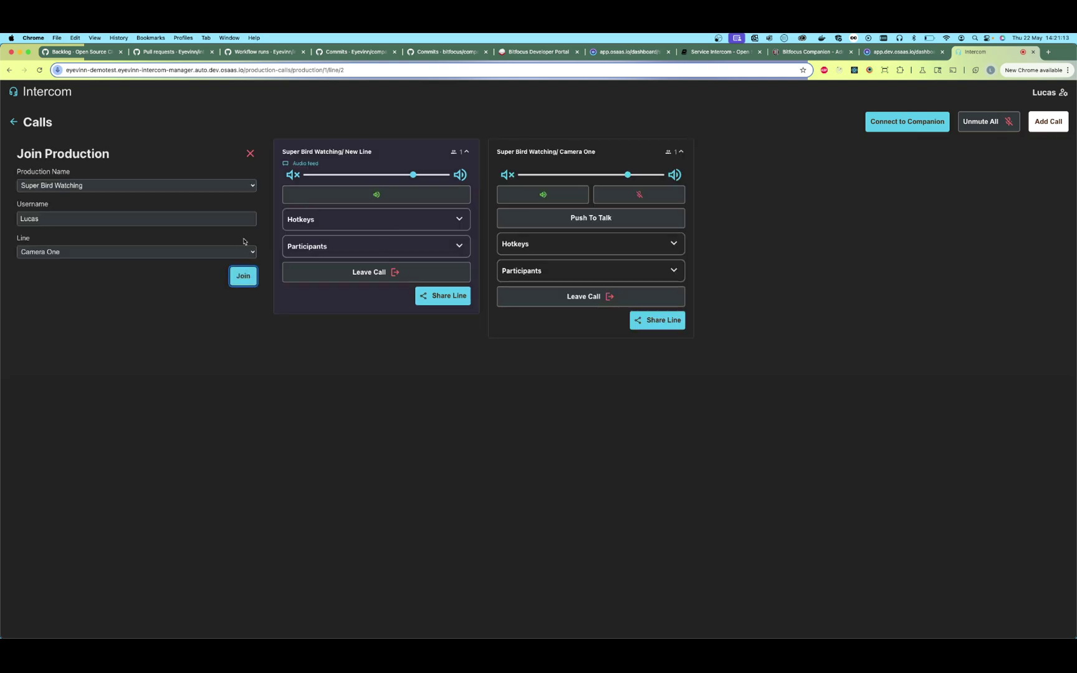
pyautogui.click(106, 186)
pyautogui.click(109, 197)
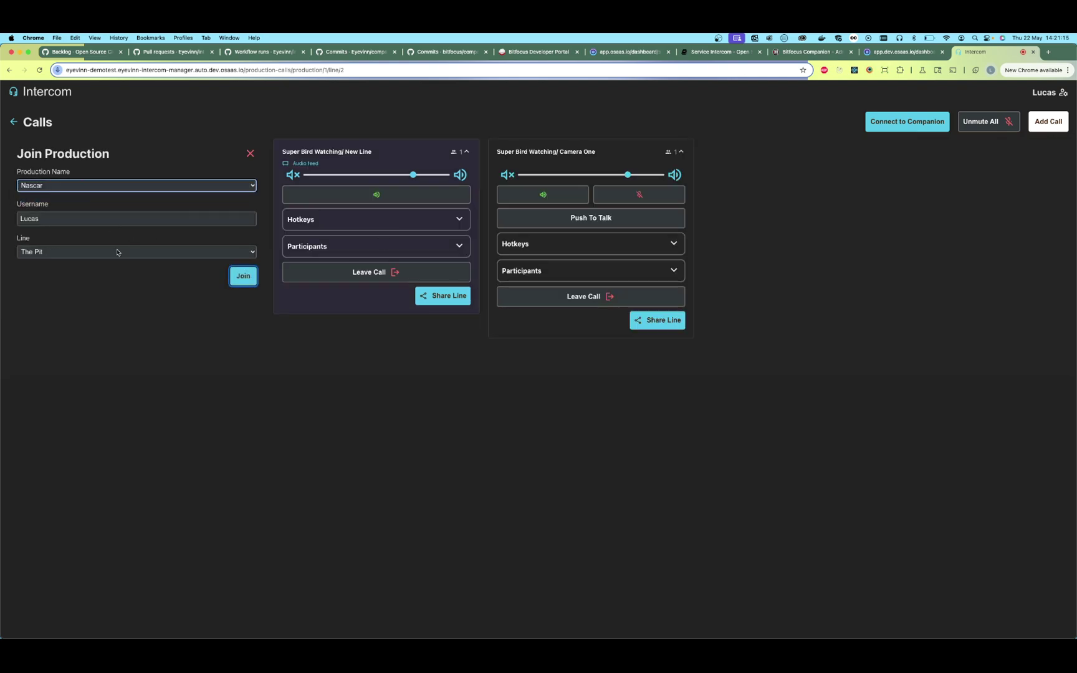